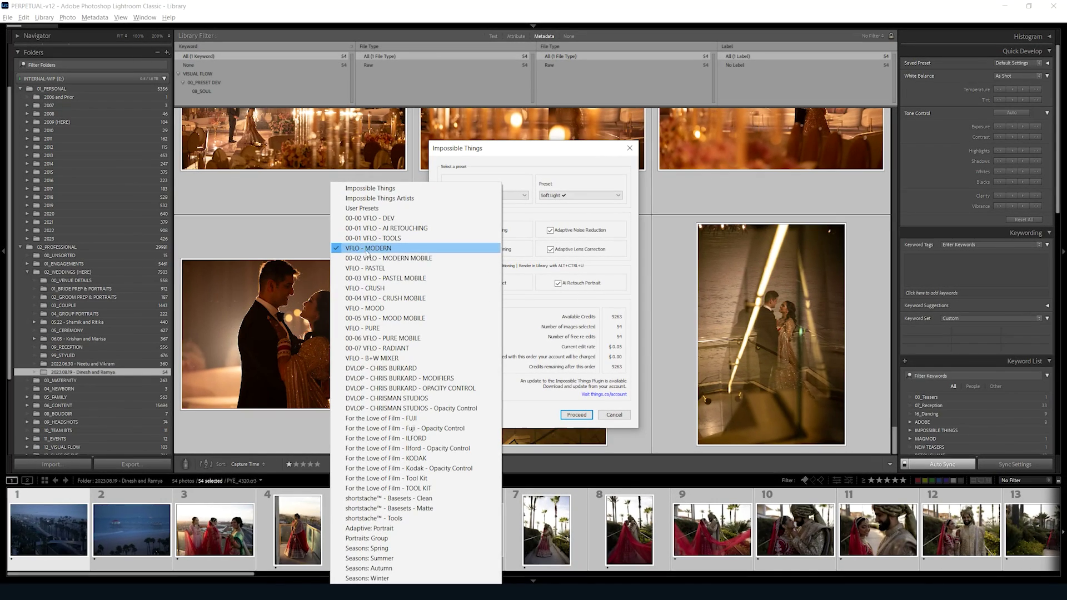
Run the Impossible Things edit with the VFLO - MODERN folder and Soft Light preset, then review the grid
left_click(367, 246)
left_click(516, 196)
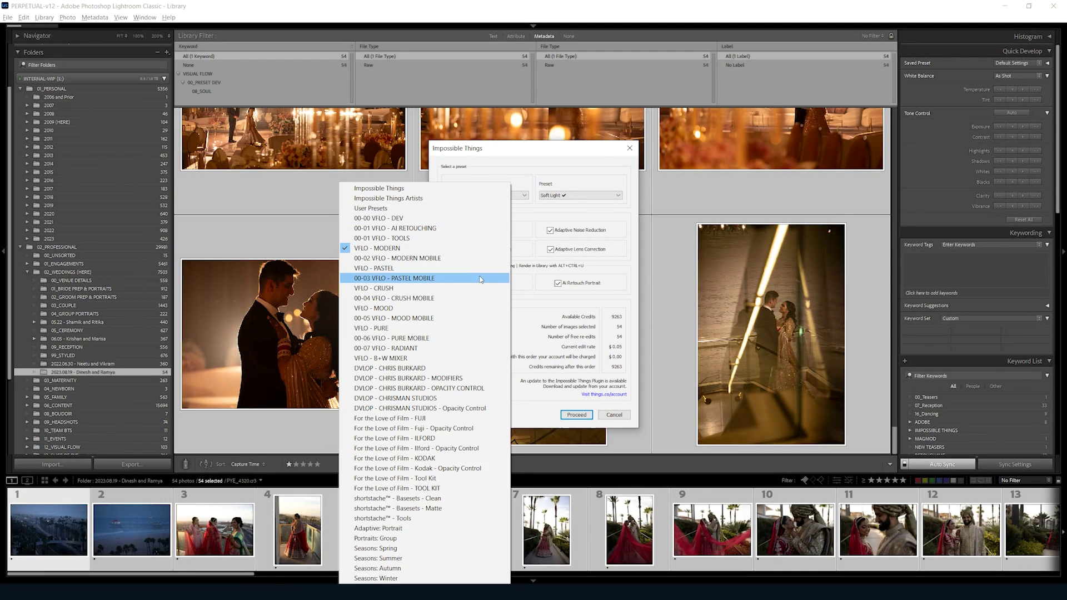
left_click(602, 196)
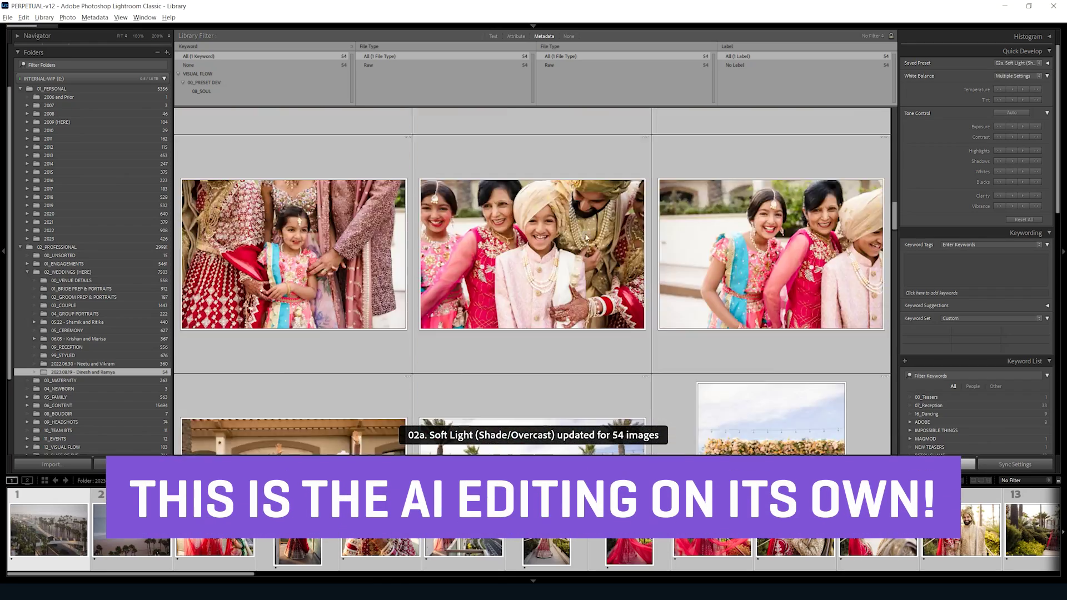
scroll(533, 250, "down", 15)
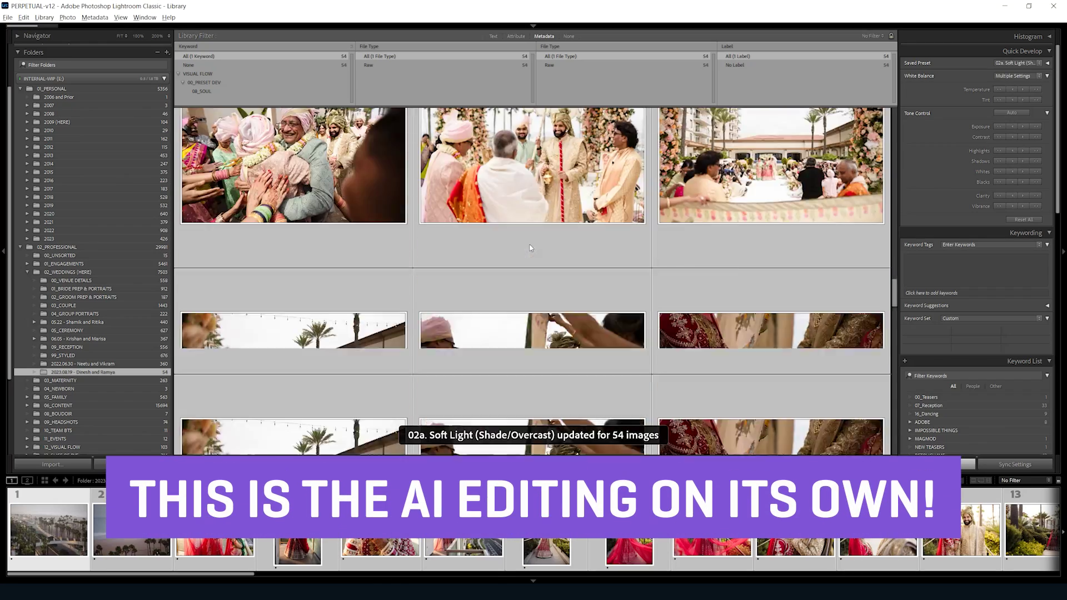
scroll(553, 251, "down", 12)
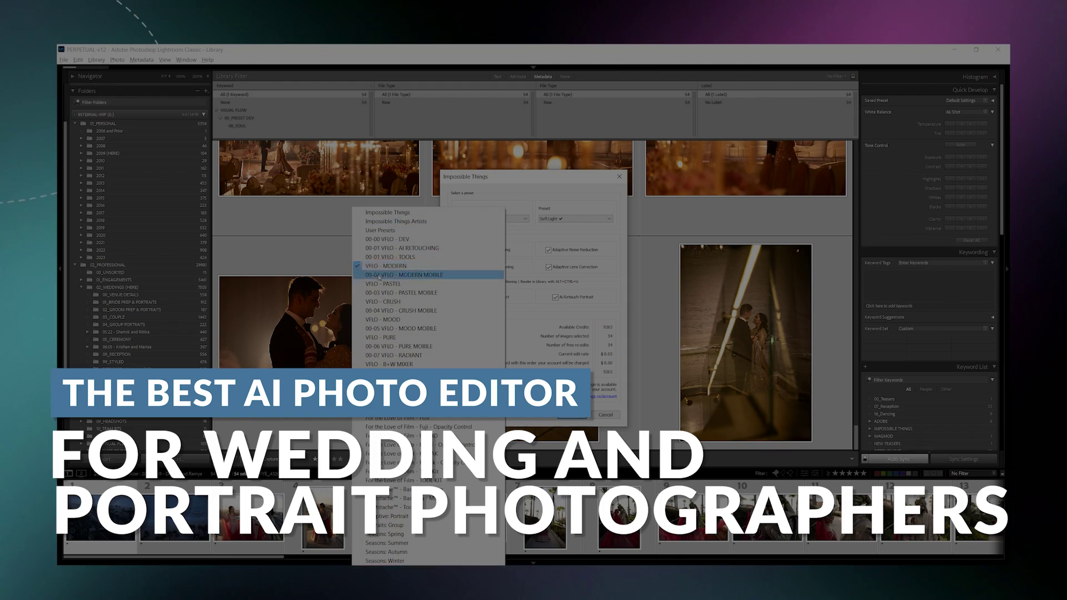
left_click(555, 225)
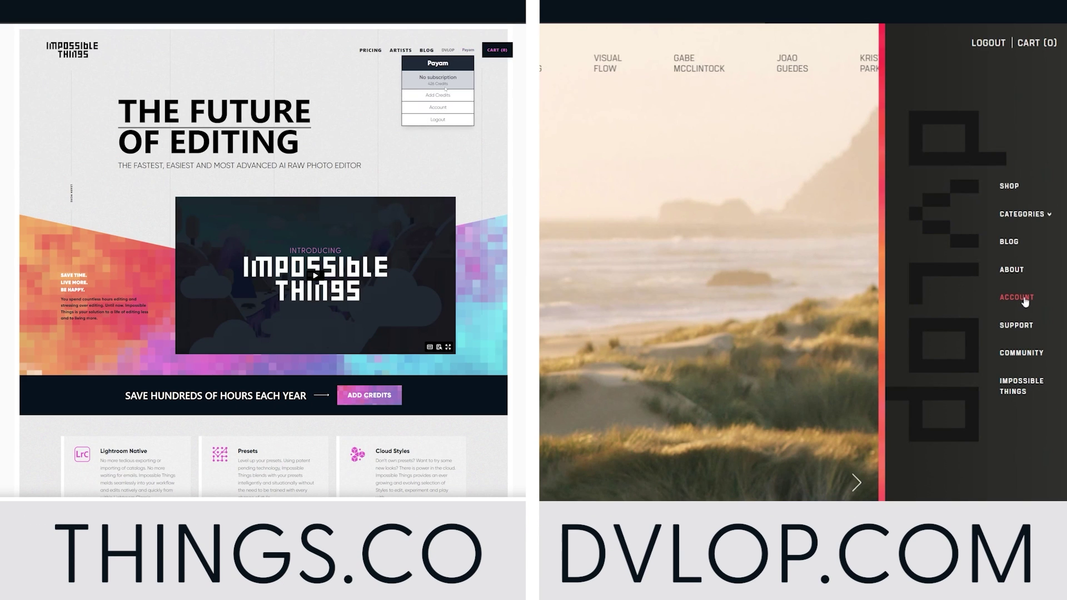
Open the account page and find the Impossible Things edit credits and order history
left_click(437, 109)
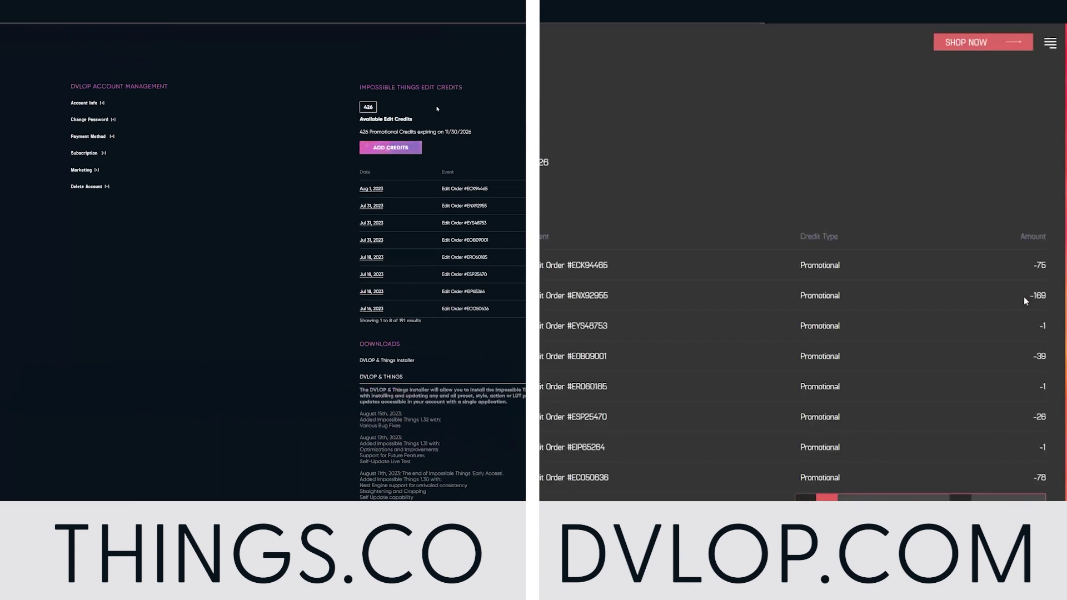
scroll(659, 348, "down", 4)
scroll(474, 221, "down", 4)
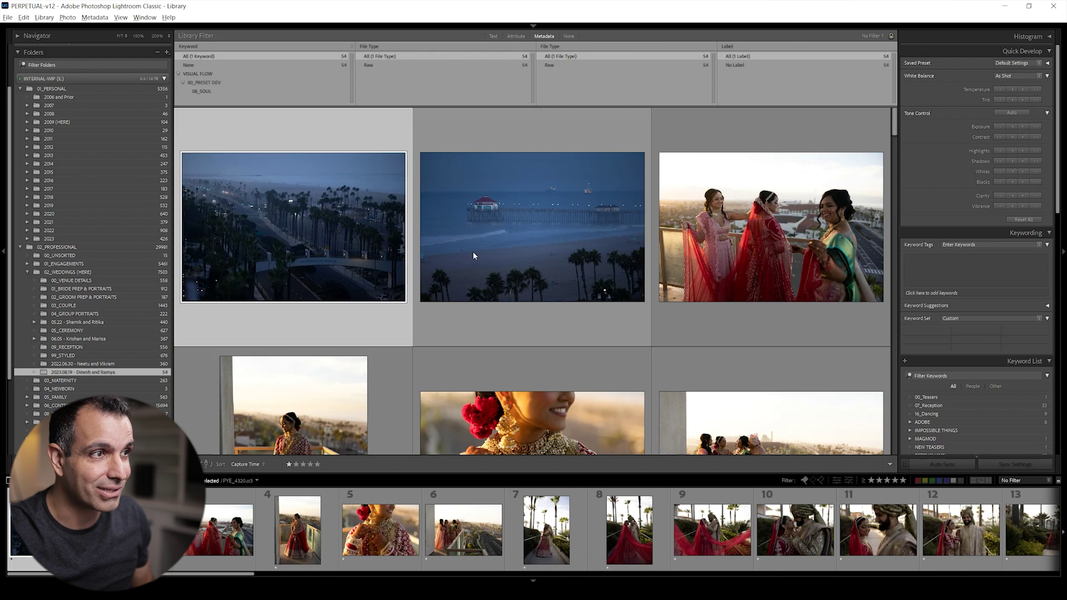
Select all the wedding photos and show the Impossible Things commands under File > Plug-in Extras
left_click(333, 263)
key("ctrl+a")
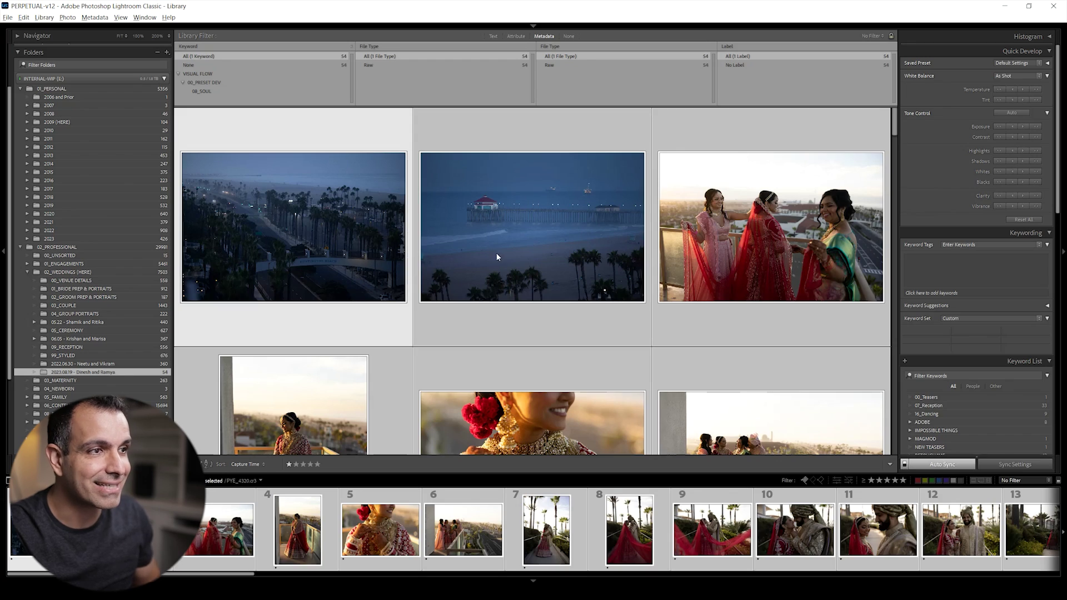
scroll(528, 246, "down", 15)
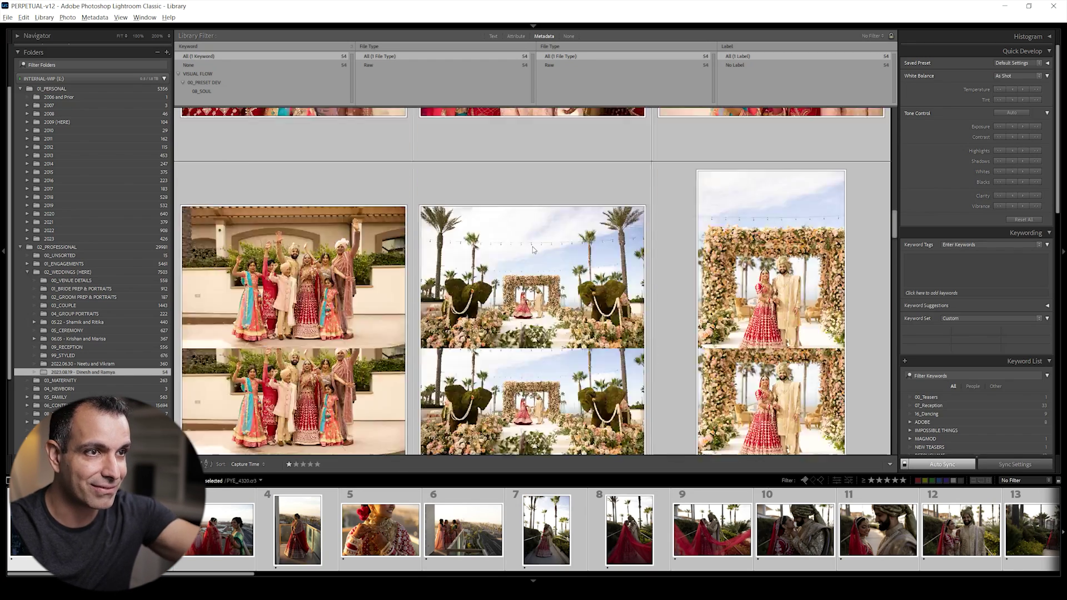
scroll(570, 249, "down", 10)
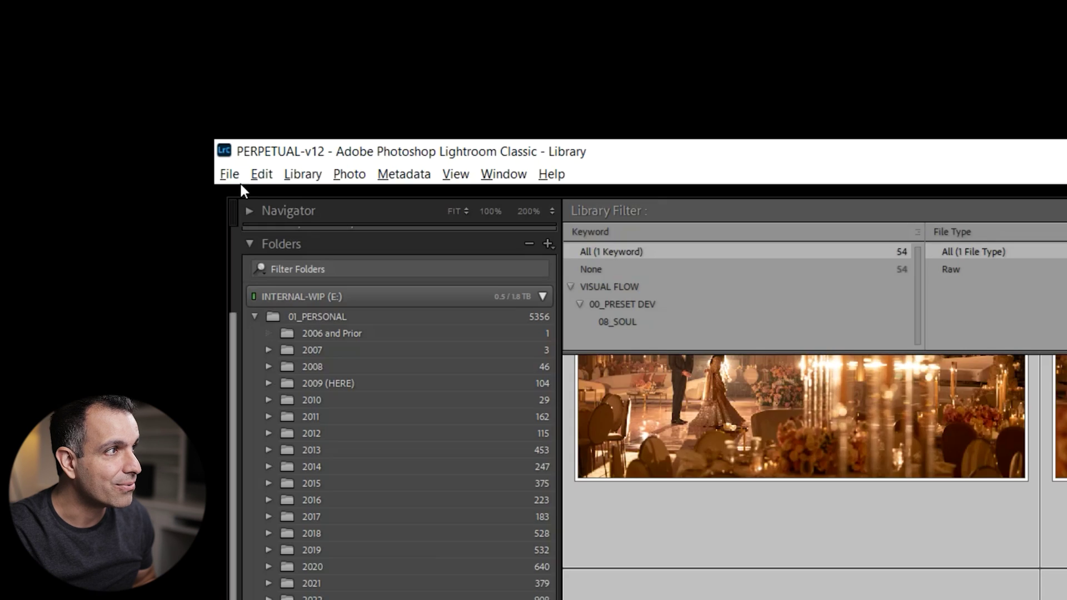
left_click(8, 17)
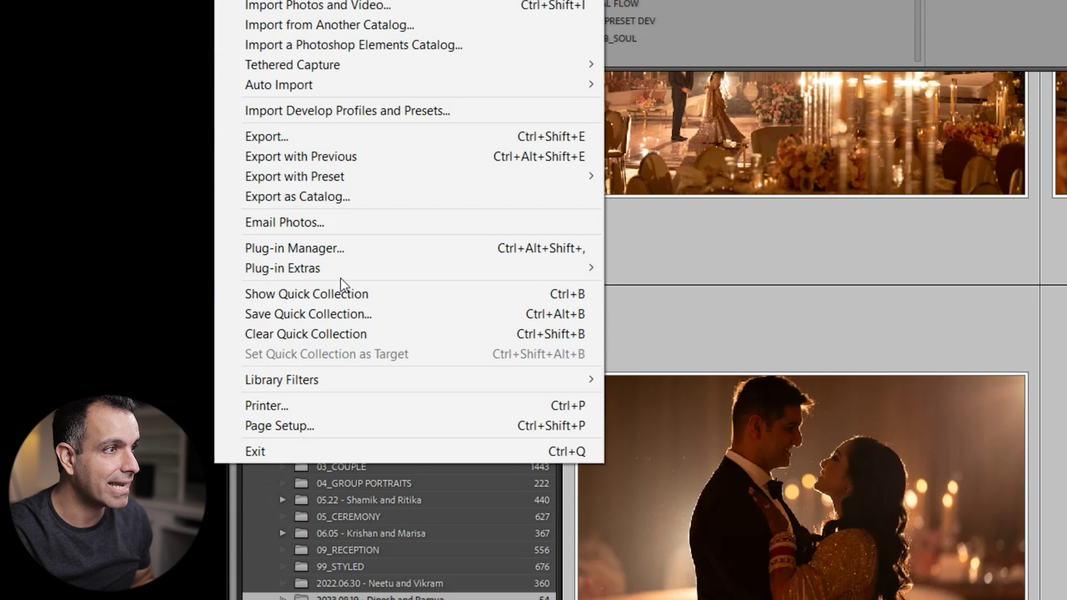
mouse_move(346, 268)
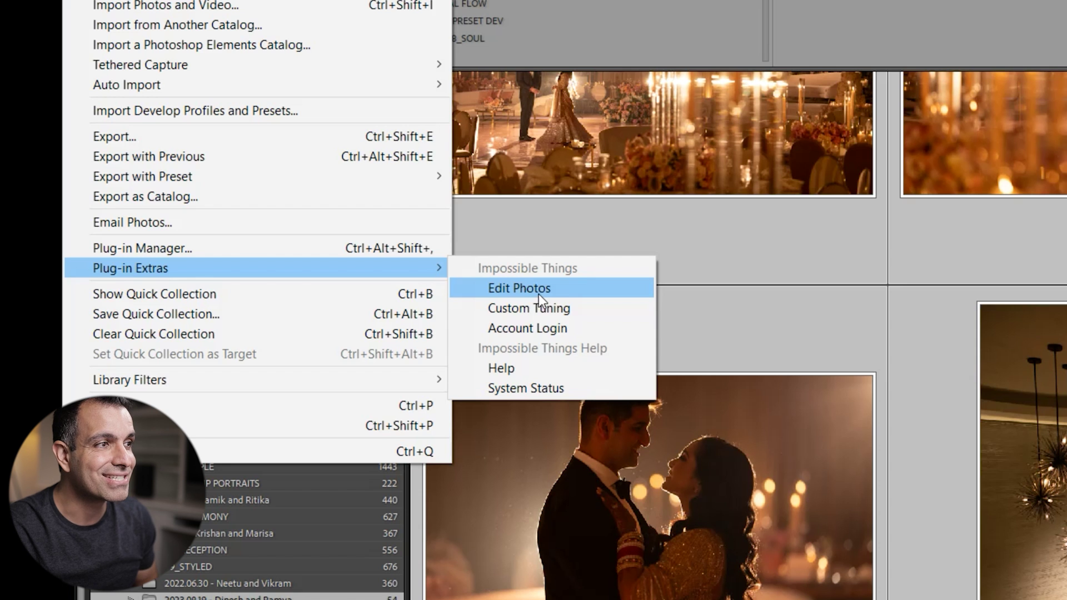
Start an Impossible Things edit of the 54 selected photos, confirming VFLO - MODERN and Soft Light
left_click(540, 295)
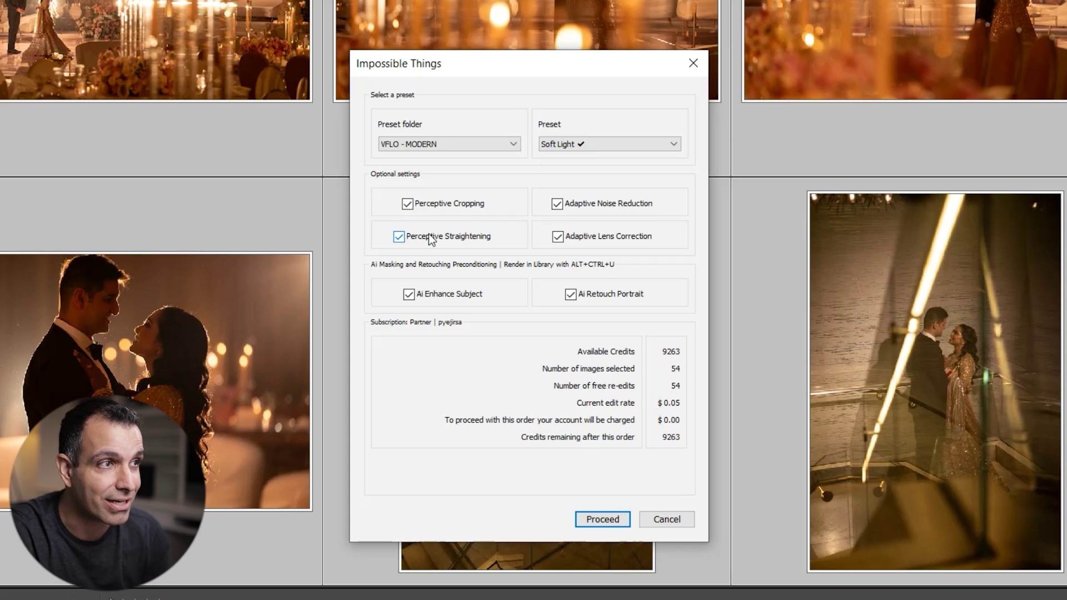
left_click(483, 143)
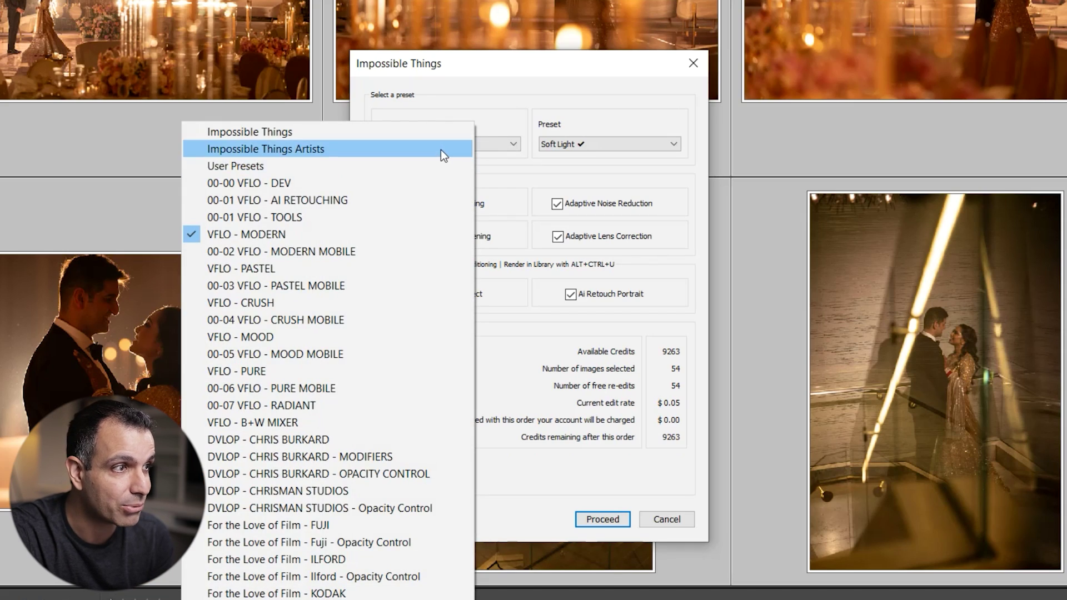
left_click(246, 233)
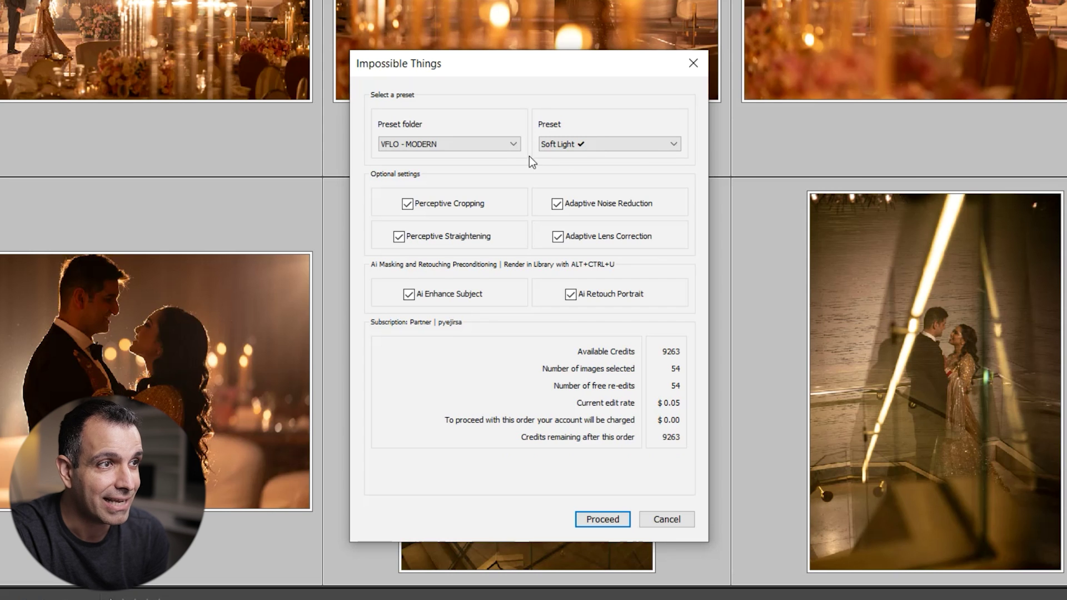
left_click(498, 143)
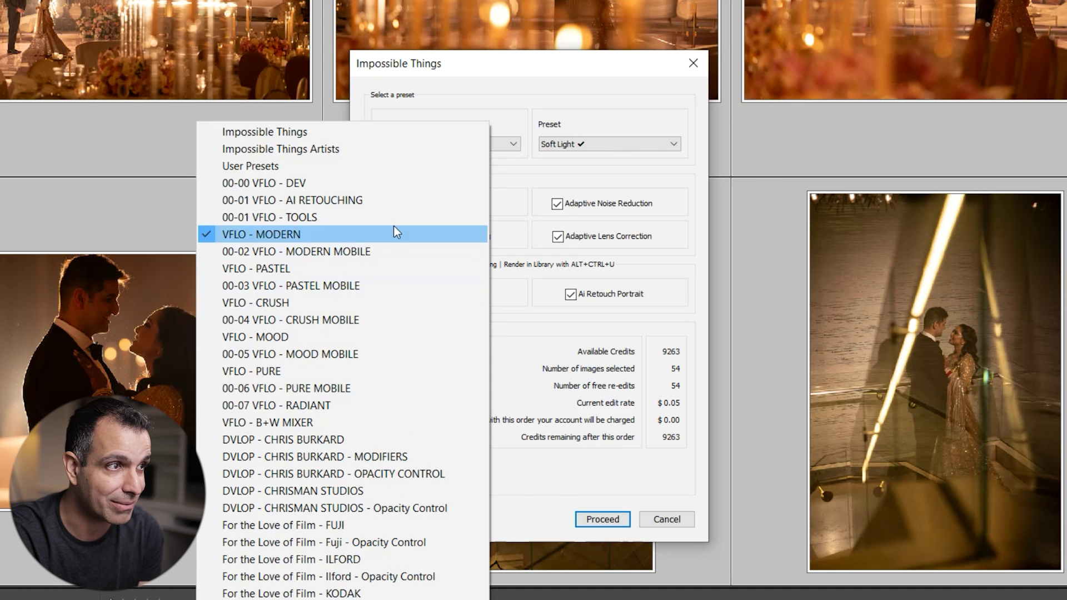
left_click(639, 149)
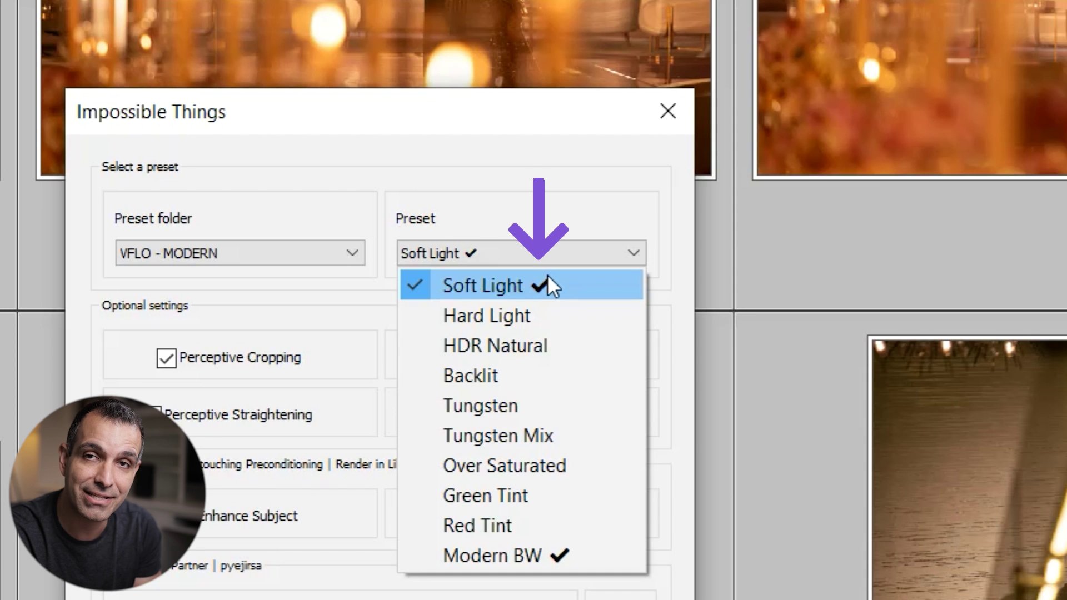
left_click(606, 182)
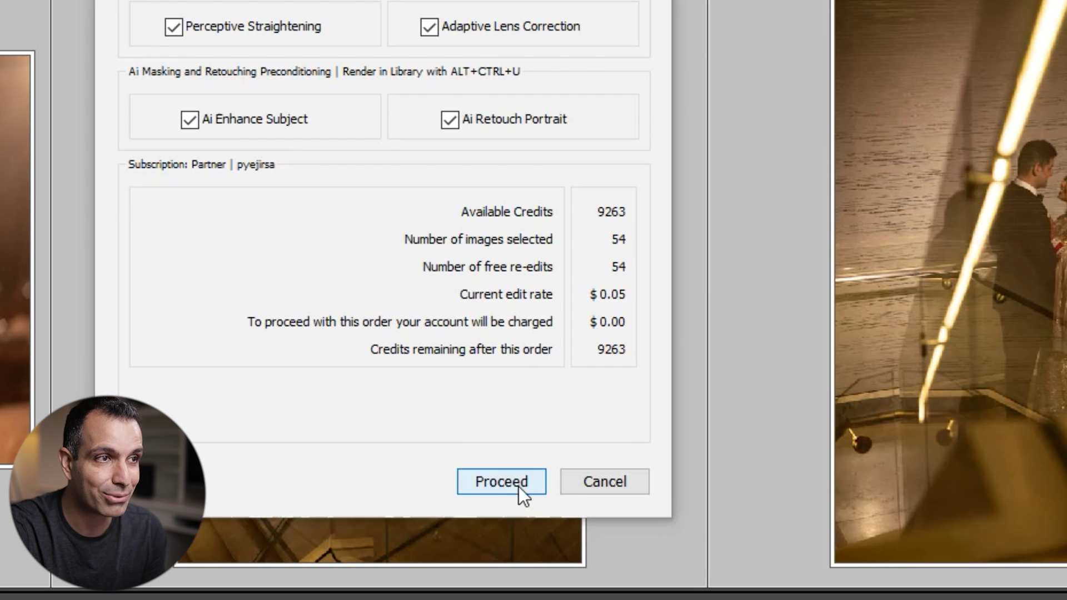
left_click(502, 481)
Scroll through the edited wedding thumbnails and acknowledge the 'Editing has been completed' notice
scroll(602, 322, "up", 5)
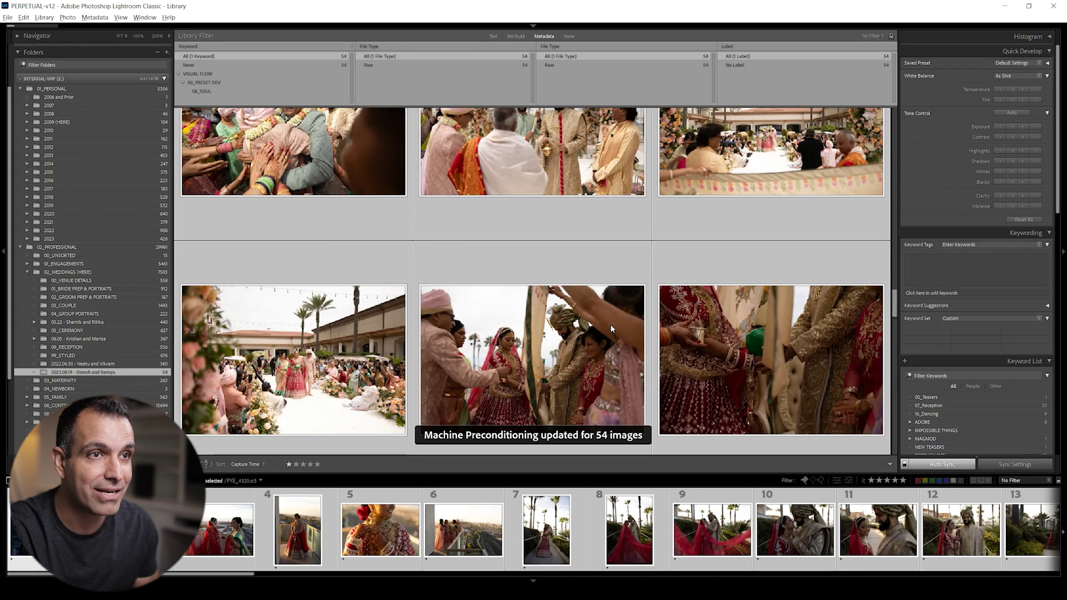
scroll(610, 325, "up", 5)
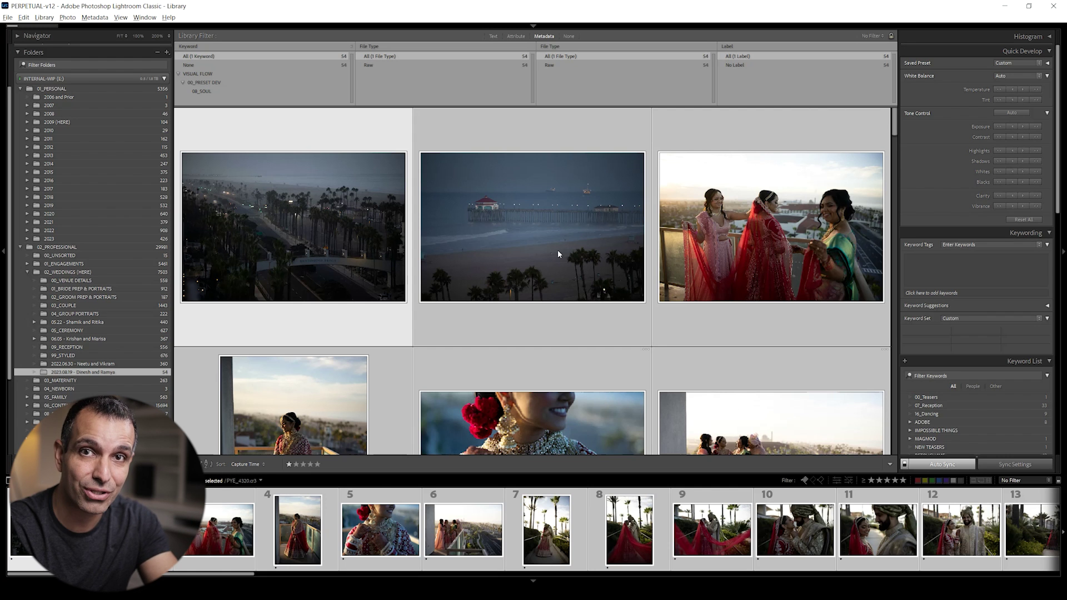
scroll(422, 217, "down", 3)
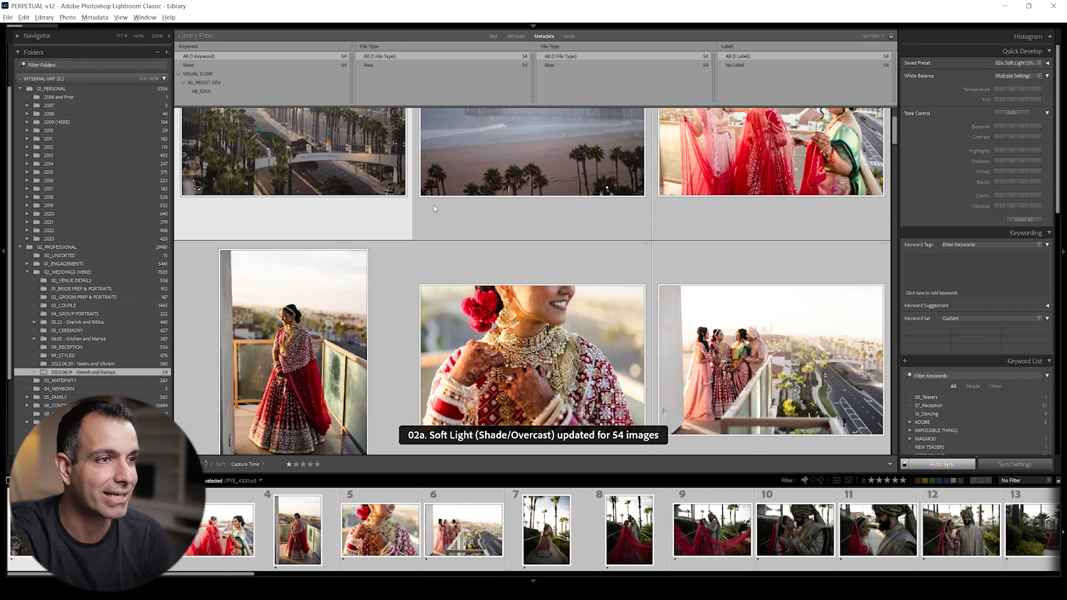
scroll(434, 208, "down", 4)
scroll(459, 198, "down", 2)
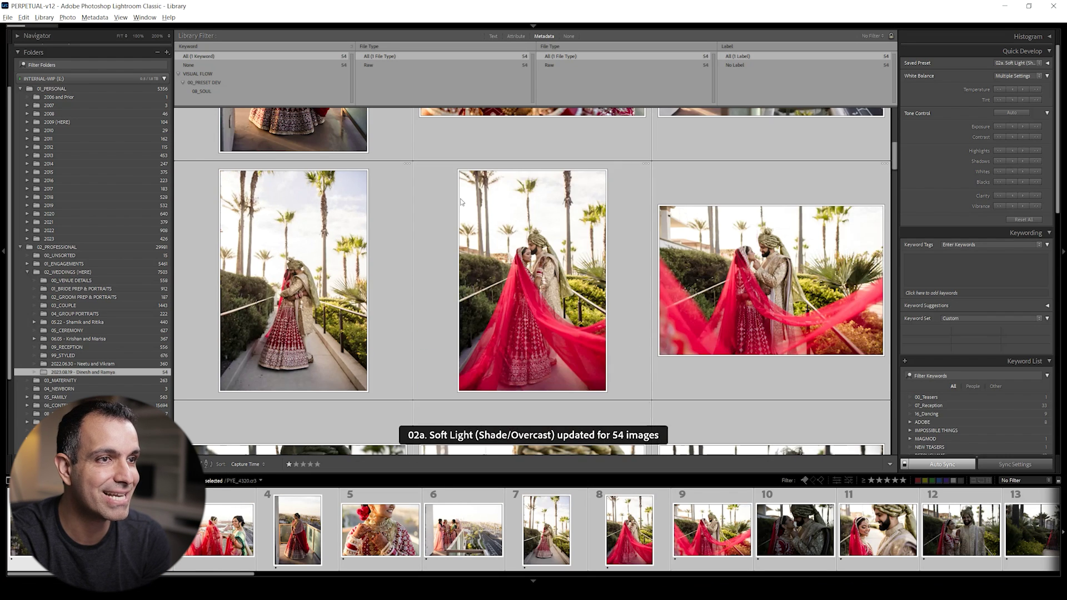
scroll(504, 239, "down", 2)
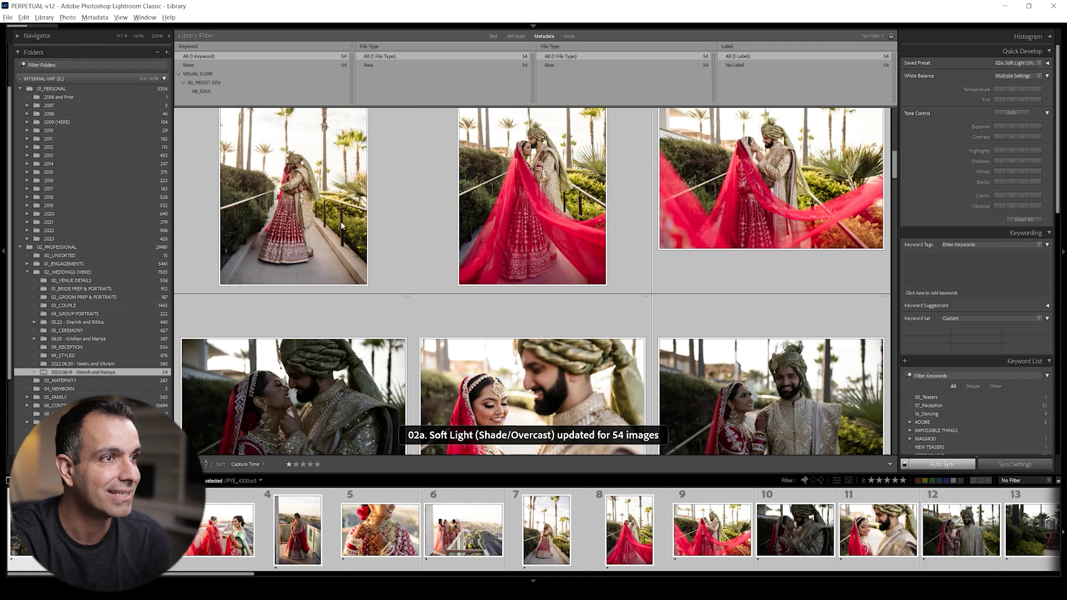
scroll(458, 205, "down", 2)
scroll(469, 210, "down", 2)
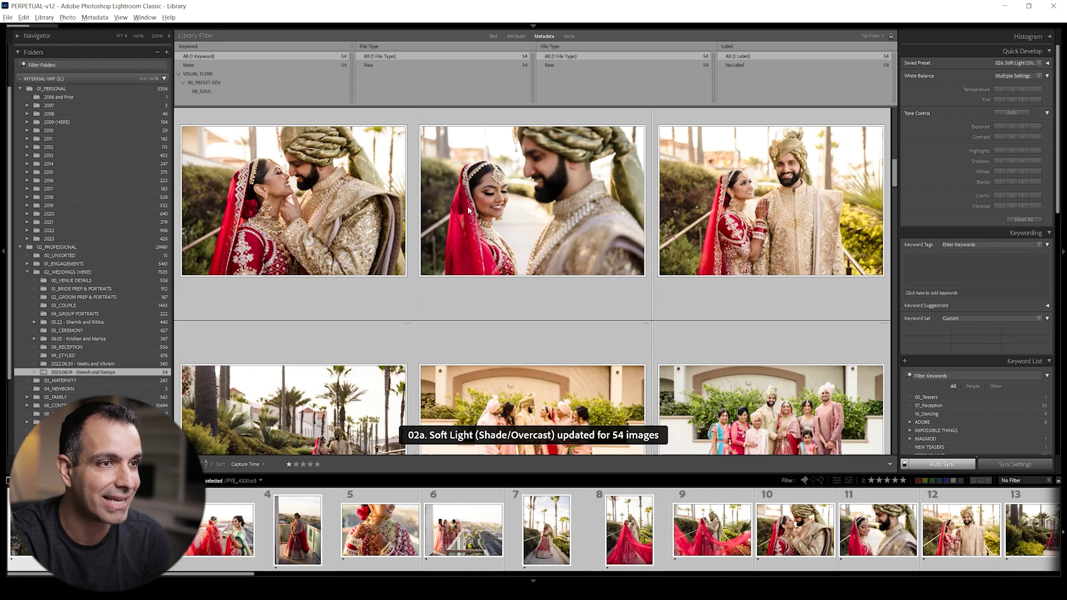
scroll(438, 221, "down", 2)
scroll(438, 221, "down", 2)
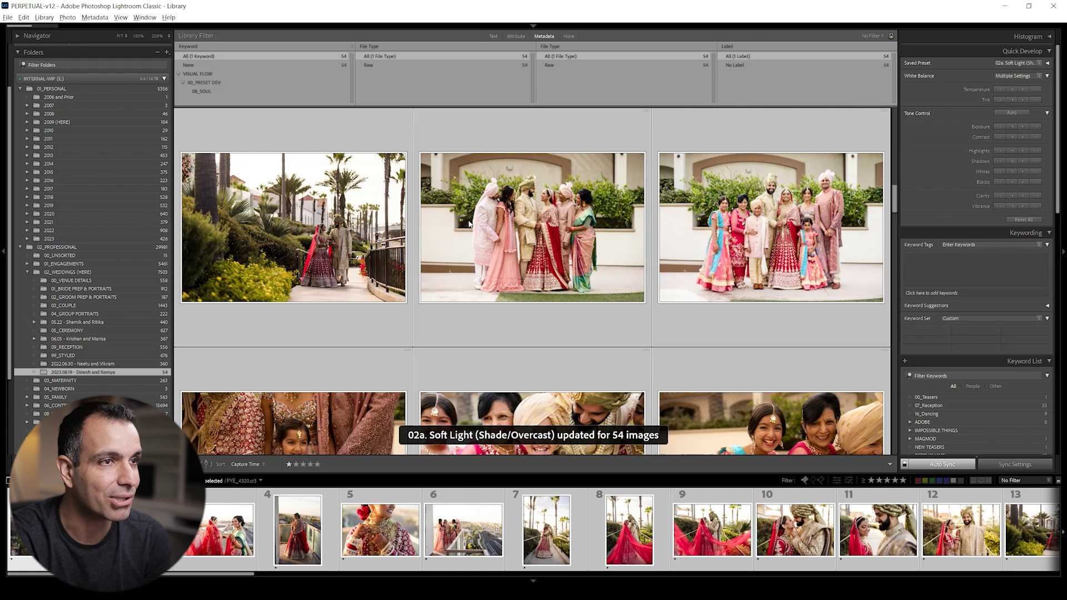
scroll(569, 228, "down", 2)
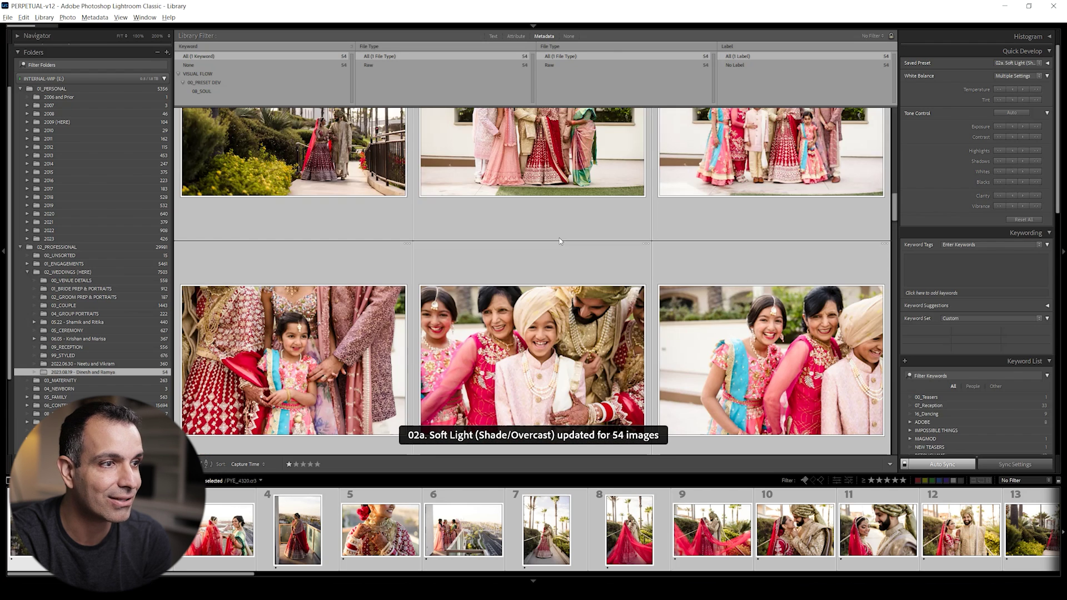
scroll(568, 247, "down", 2)
scroll(618, 226, "down", 2)
scroll(585, 235, "down", 2)
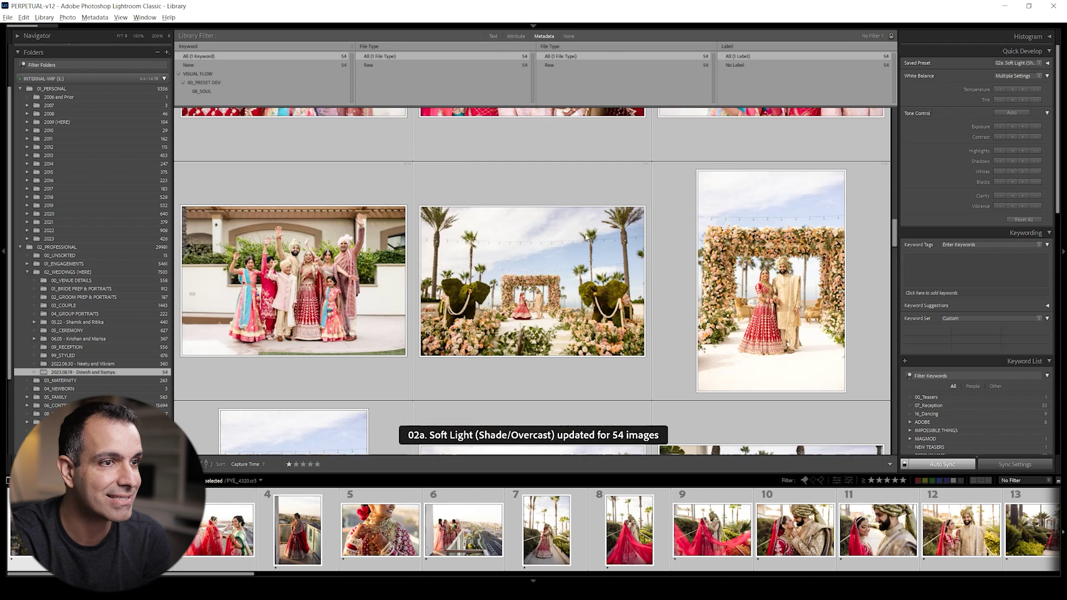
scroll(499, 258, "down", 2)
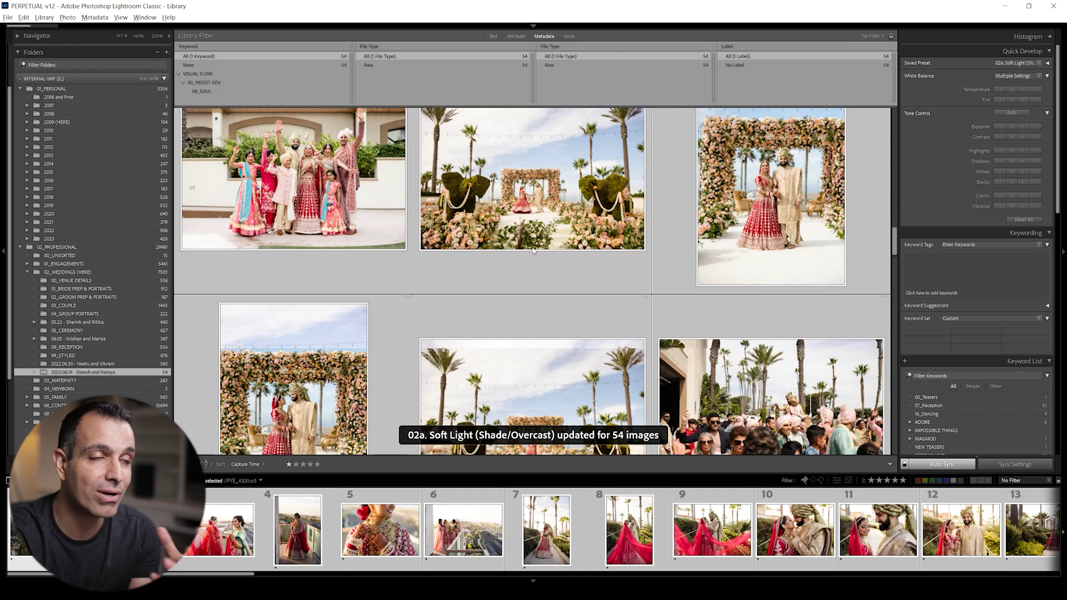
scroll(526, 245, "down", 4)
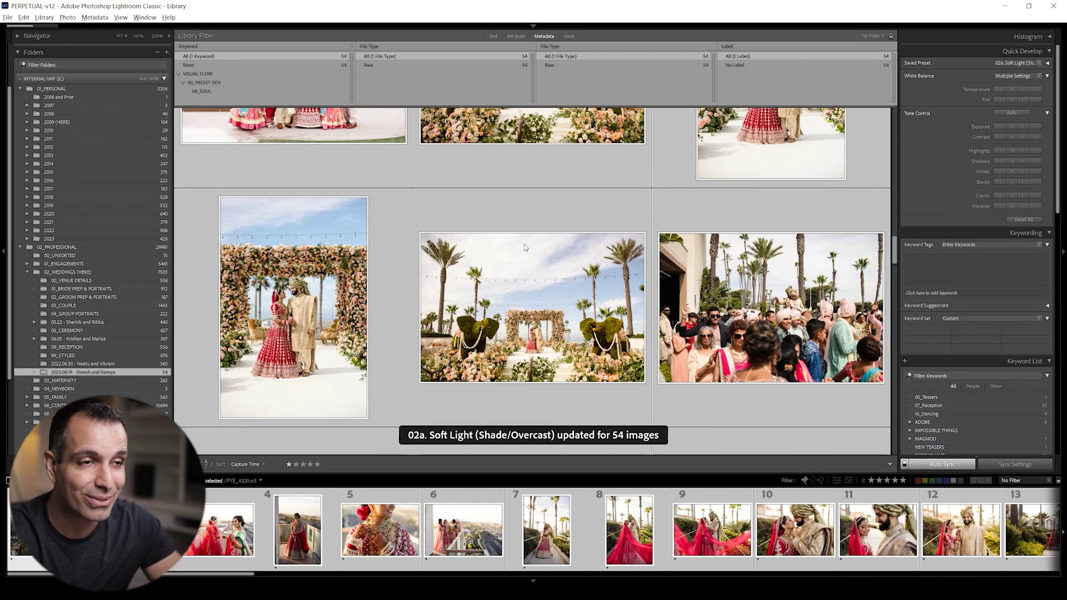
scroll(526, 245, "down", 2)
scroll(531, 249, "down", 1)
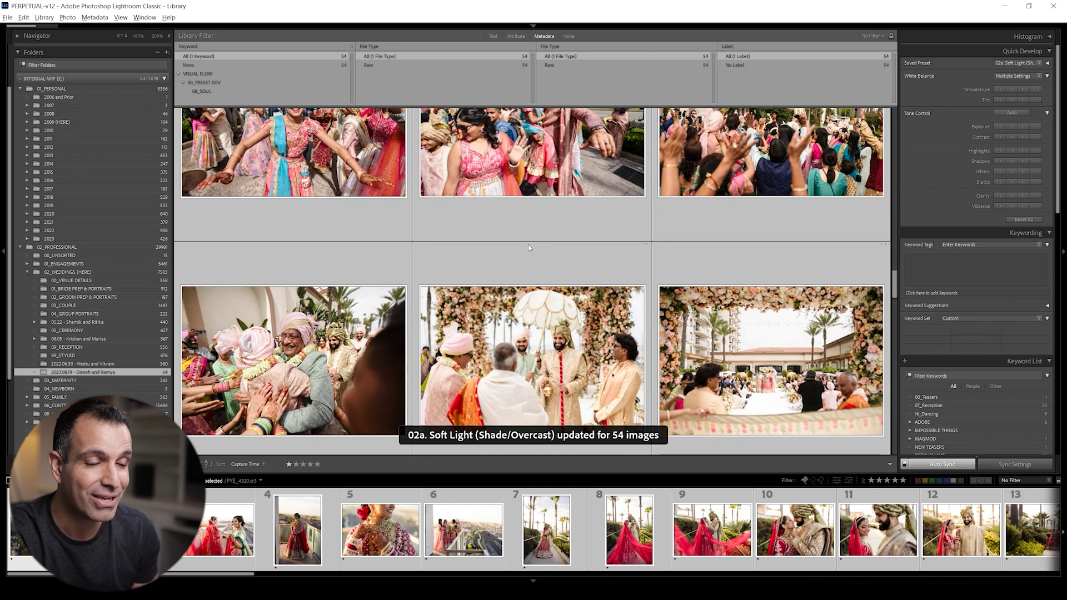
scroll(531, 248, "down", 2)
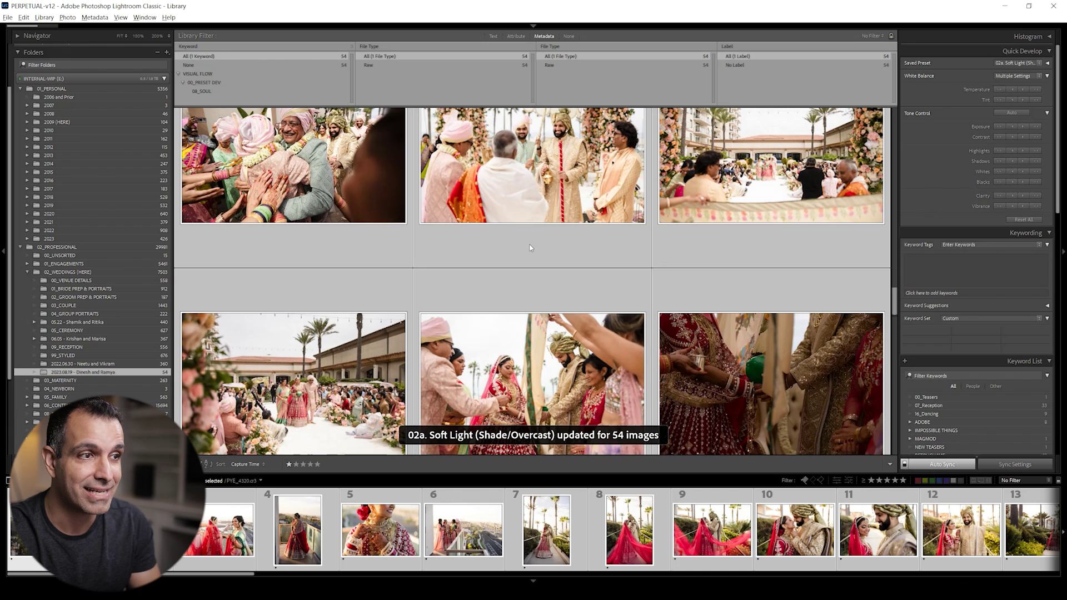
scroll(548, 248, "down", 1)
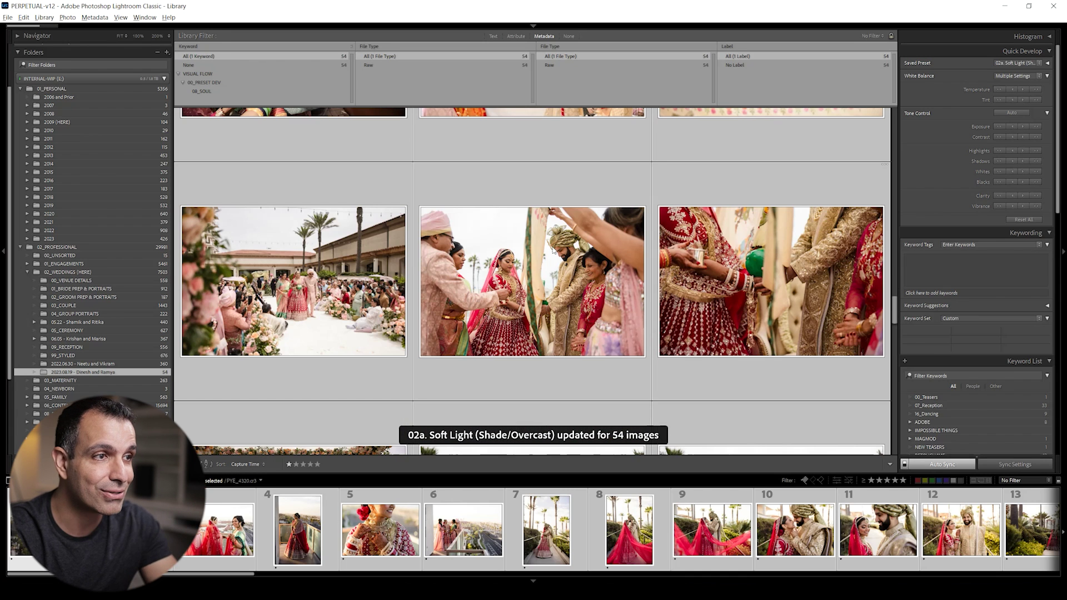
scroll(581, 247, "down", 2)
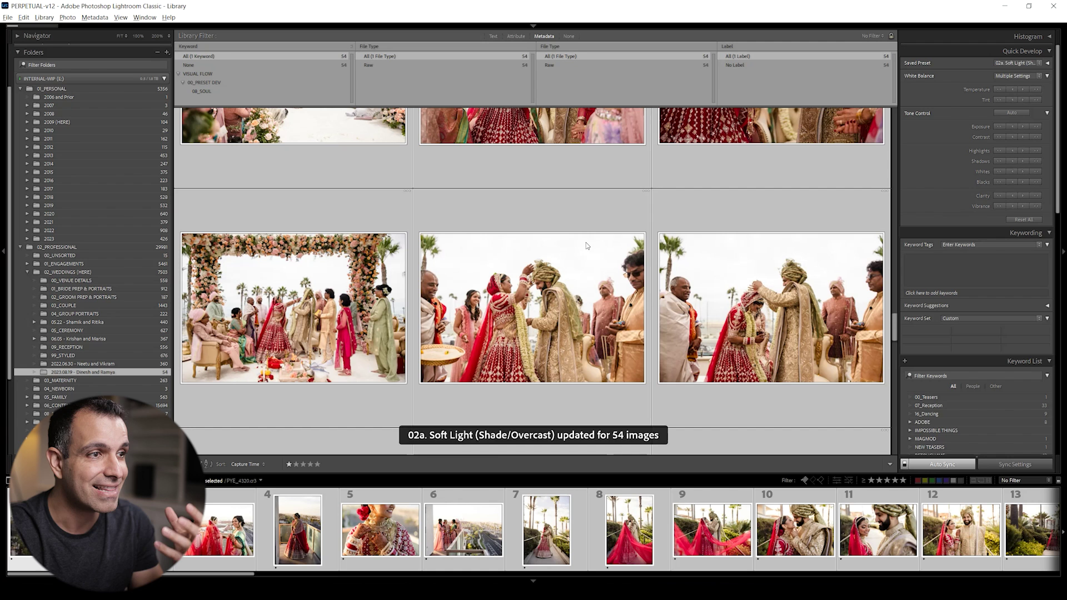
scroll(583, 246, "down", 1)
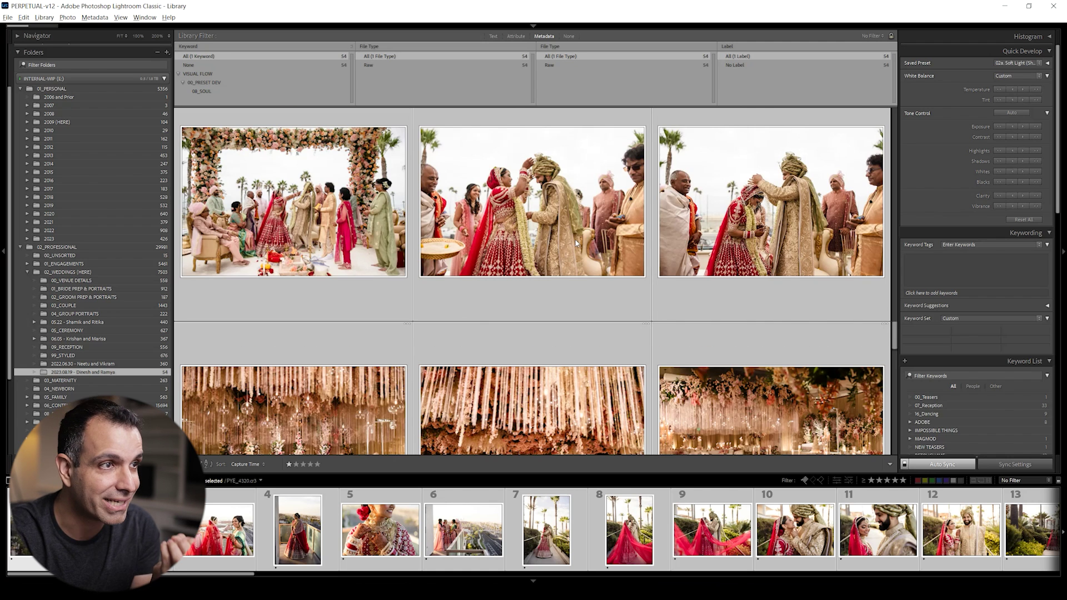
scroll(576, 244, "down", 3)
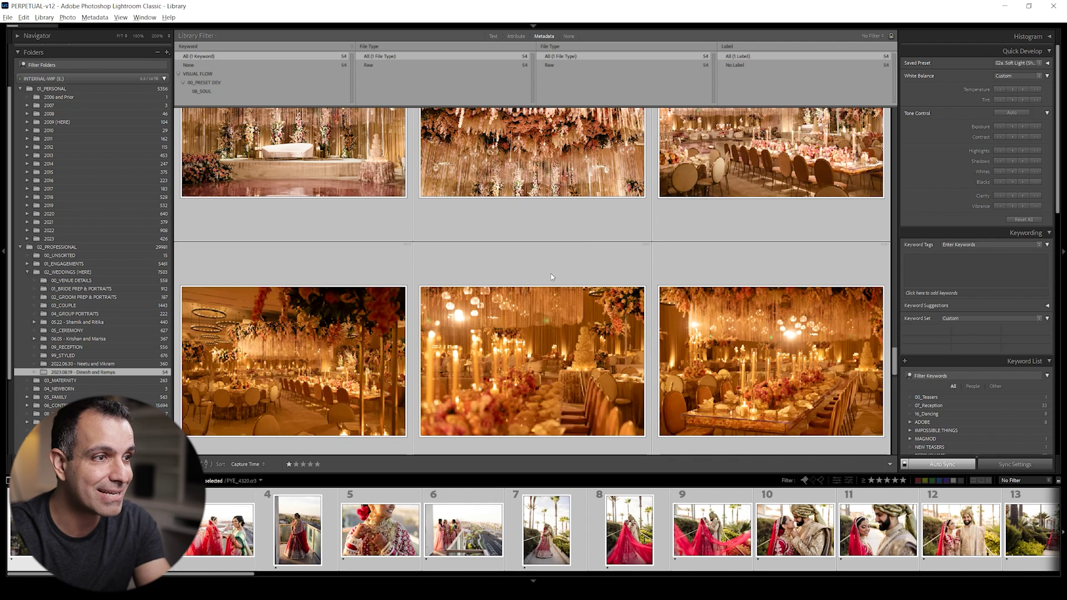
scroll(572, 275, "down", 1)
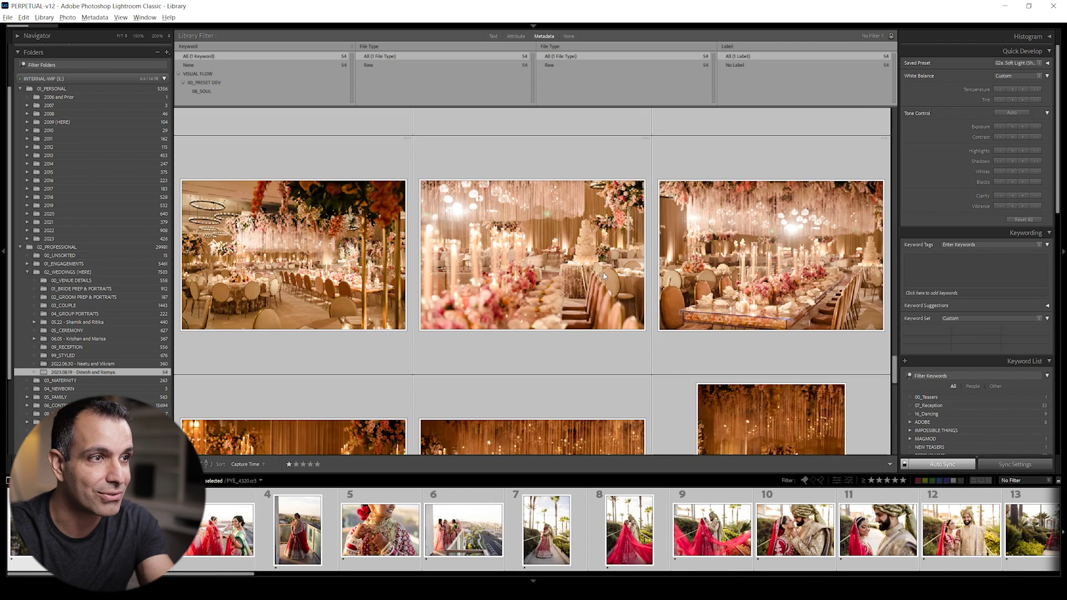
scroll(603, 273, "down", 2)
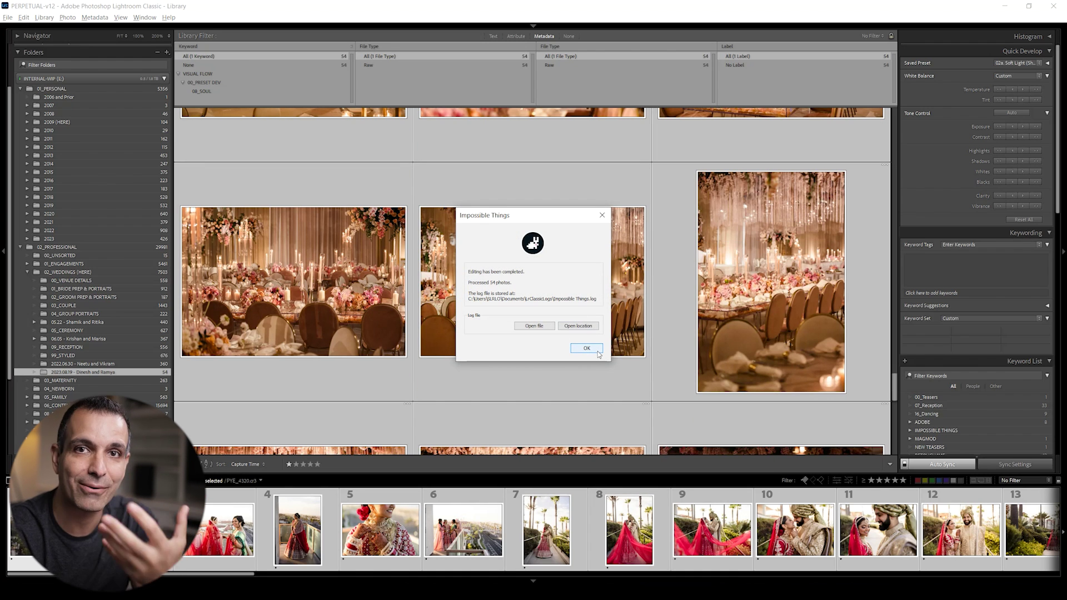
left_click(595, 351)
scroll(669, 323, "down", 4)
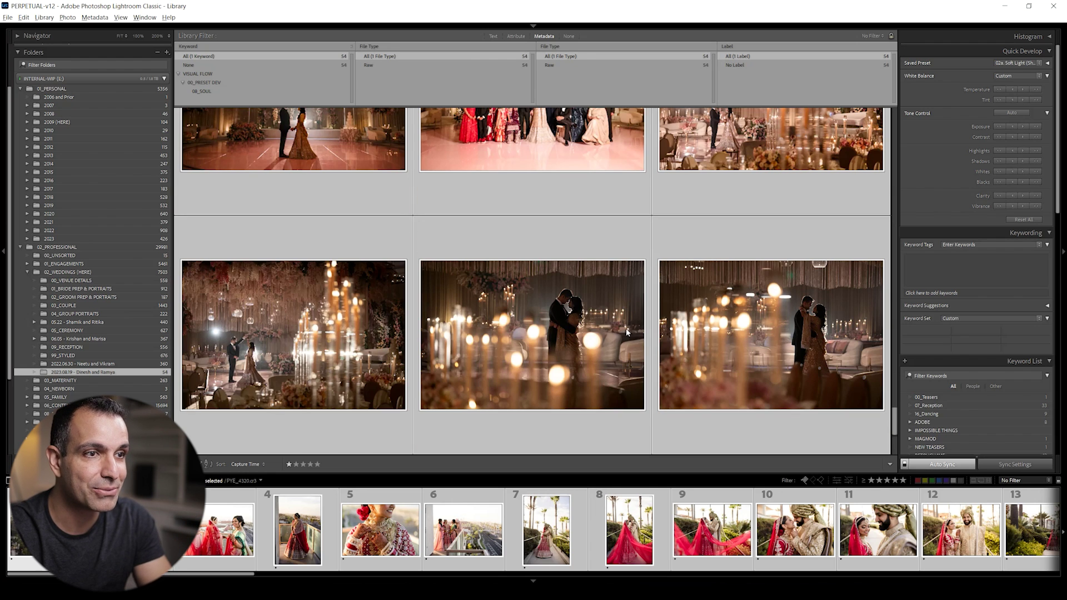
Run the plugin's Ctrl+Alt+U 'Updating AI Settings' on the 54 selected photos
scroll(570, 331, "down", 2)
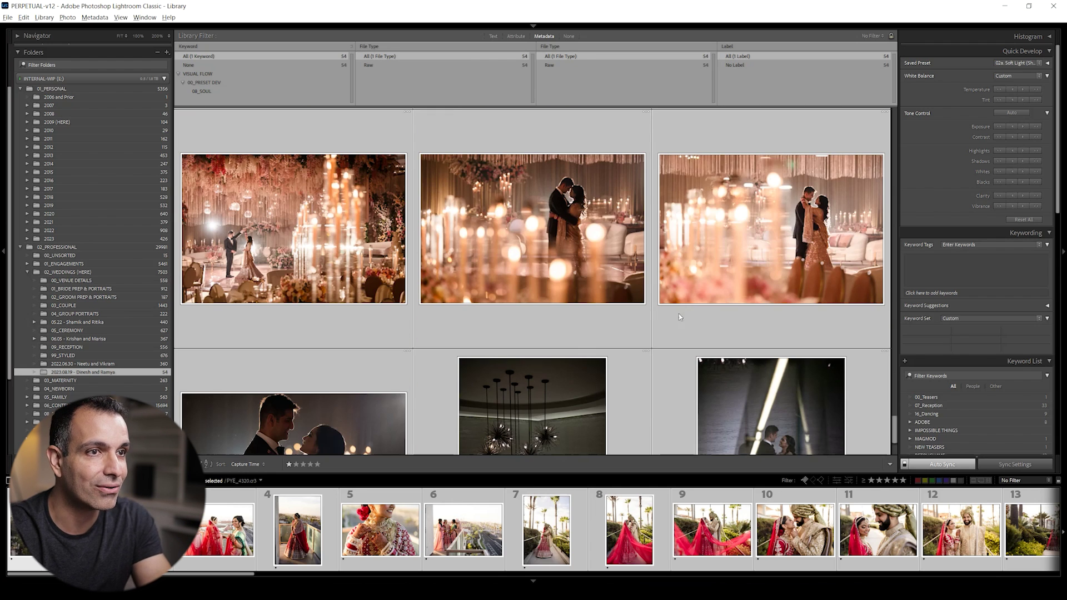
scroll(576, 328, "down", 2)
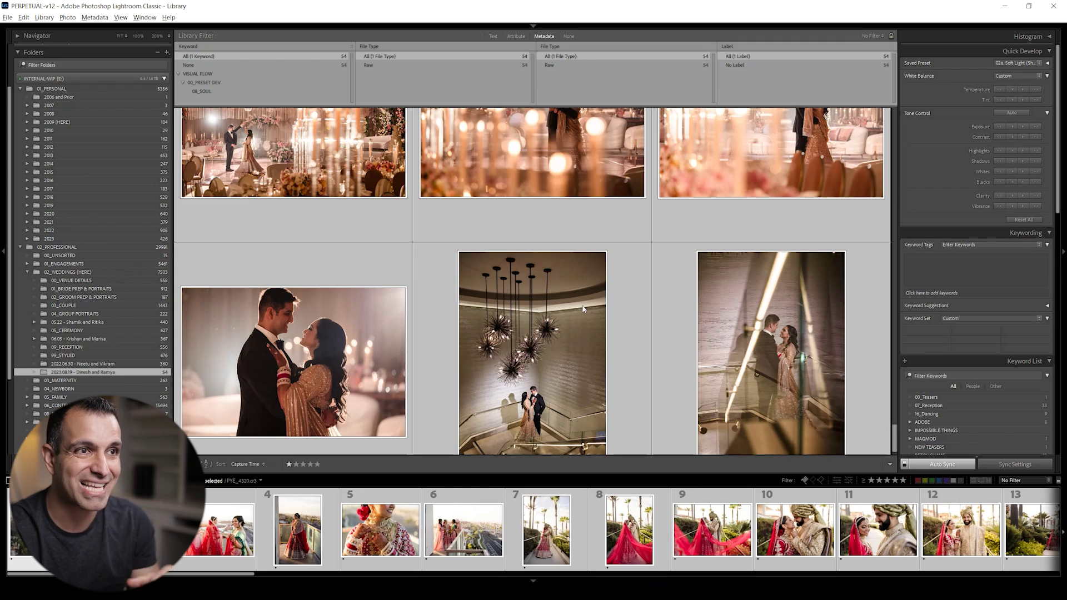
scroll(583, 309, "up", 20)
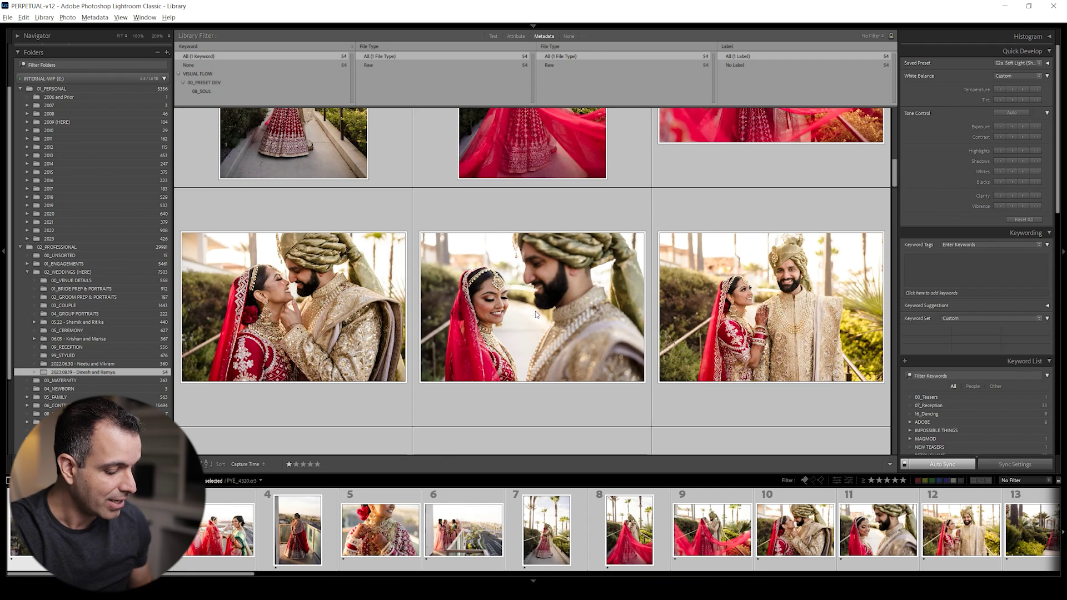
scroll(536, 314, "up", 5)
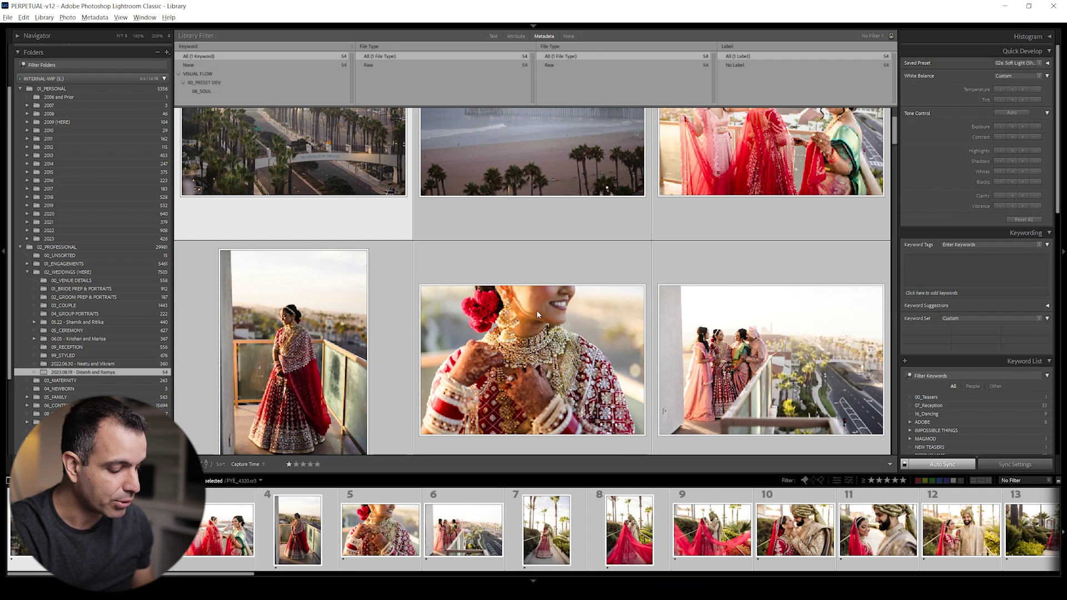
key("ctrl+alt+u")
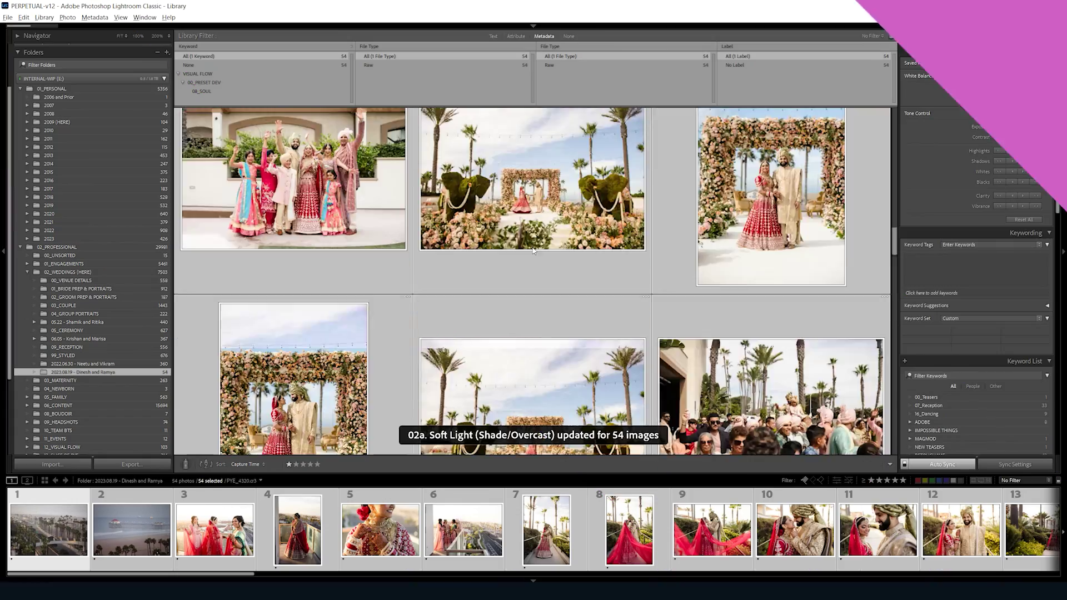
scroll(541, 248, "up", 5)
Step through the edited photos in Develop, showing and hiding one photo's AI masks
scroll(541, 251, "up", 5)
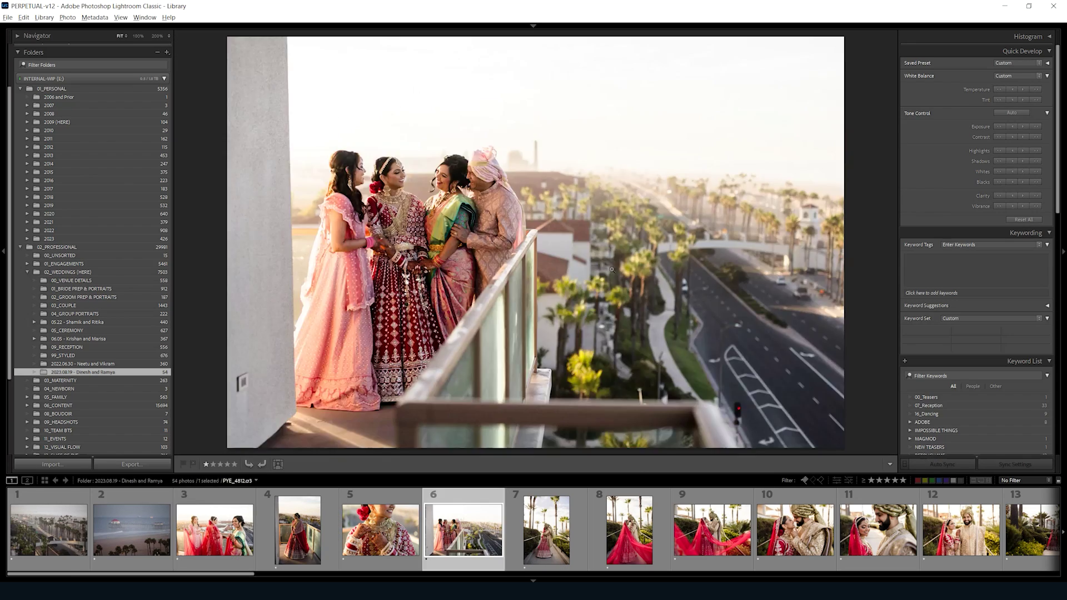
key("Right")
key("Right")
key("Right")
key("Right")
key("Right")
key("Right")
key("Right")
key("Right")
key("Right")
key("Right")
key("Right")
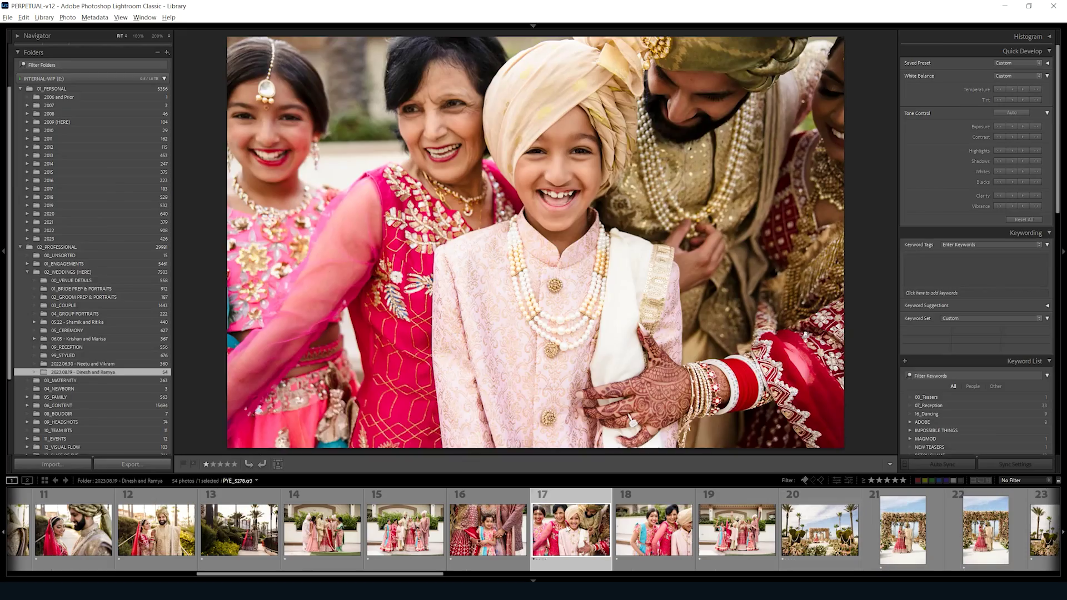
key("d")
left_click(1032, 117)
left_click(1031, 117)
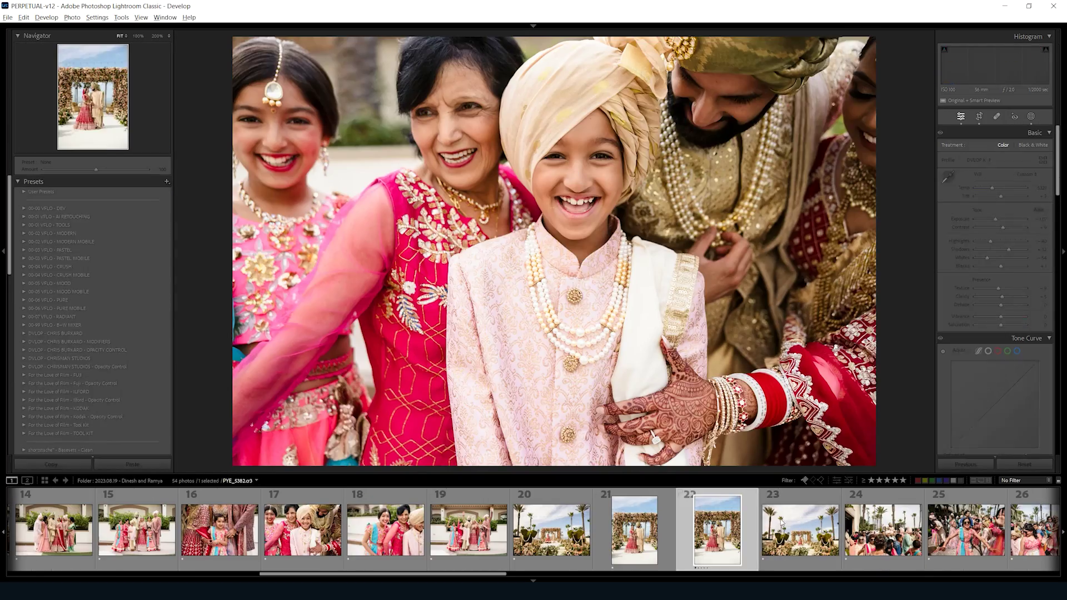
key("Right")
key("Right")
key("Right")
key("Right")
key("Right")
key("Right")
key("Right")
key("Right")
key("Right")
key("Right")
key("Right")
key("Right")
key("Right")
key("Right")
key("Right")
key("Right")
key("Right")
key("Right")
key("Right")
key("Right")
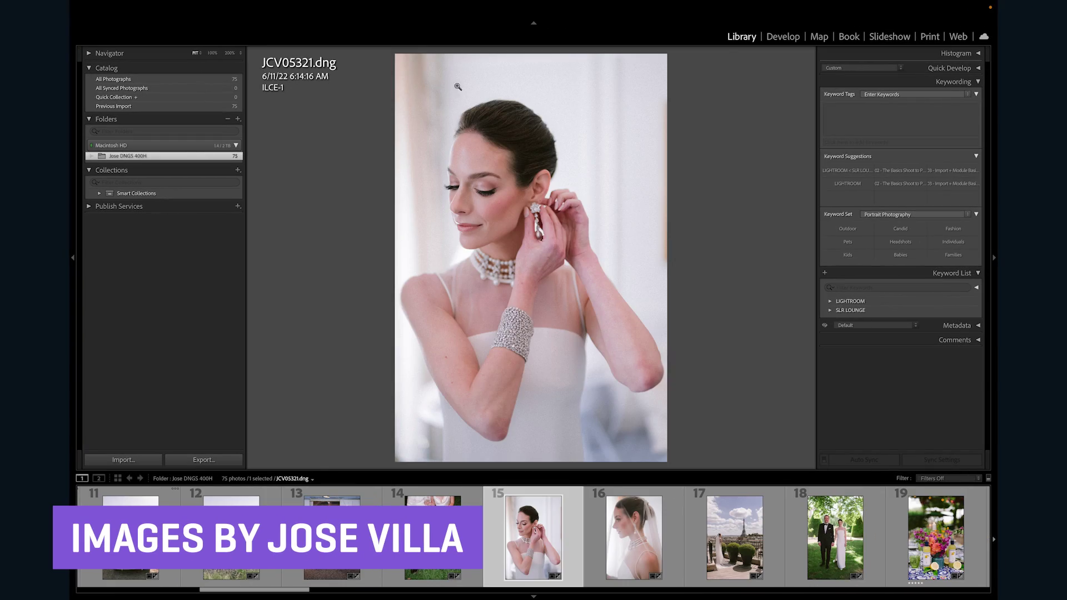
Zoom into the bridal earring portrait to check detail, then fit it back to the view
left_click(480, 194)
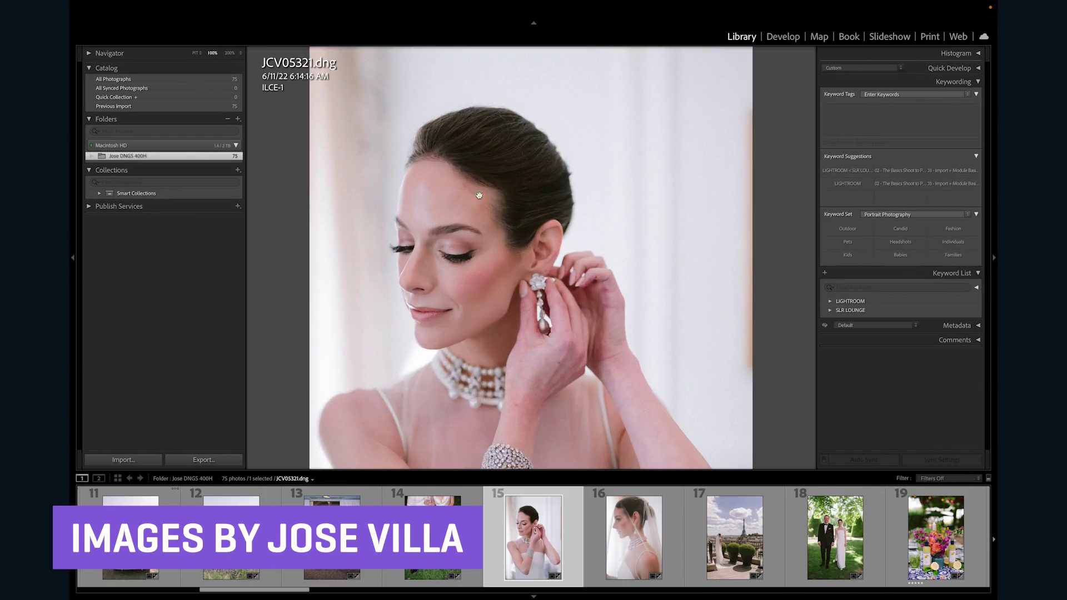
left_click(469, 224)
key("Right")
key("Right")
key("Left")
key("Left")
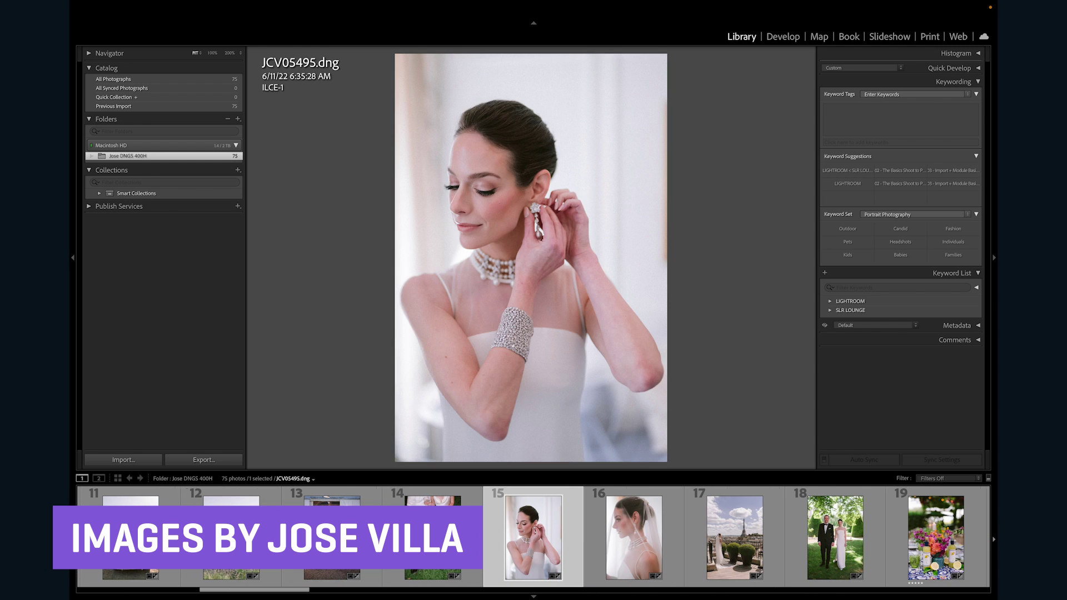
View the earring portrait's AI masks in Develop, then return to the Library grid
left_click(783, 37)
left_click(956, 139)
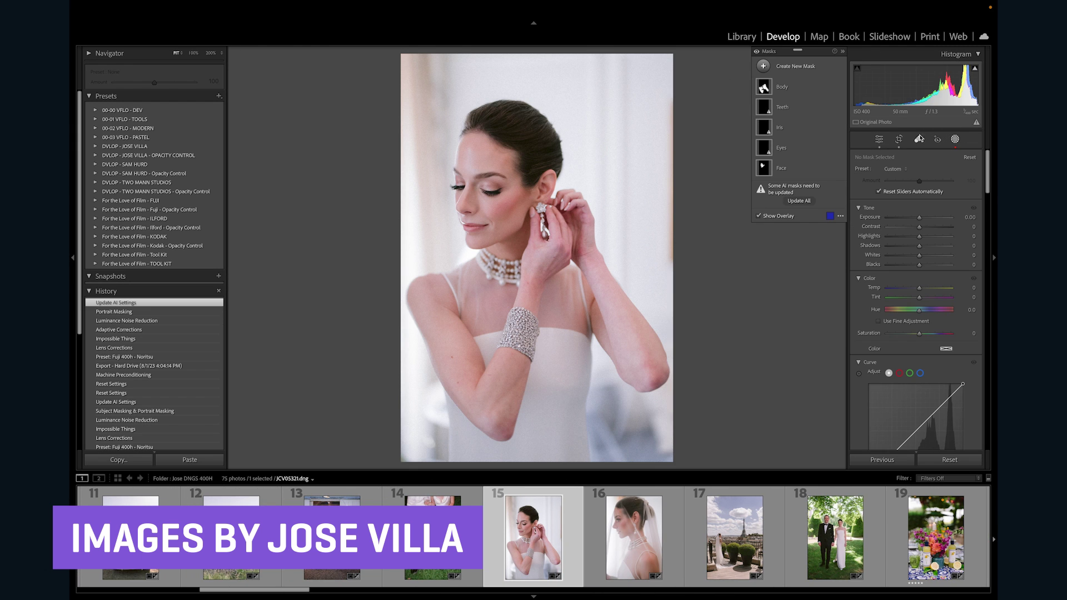
left_click(955, 141)
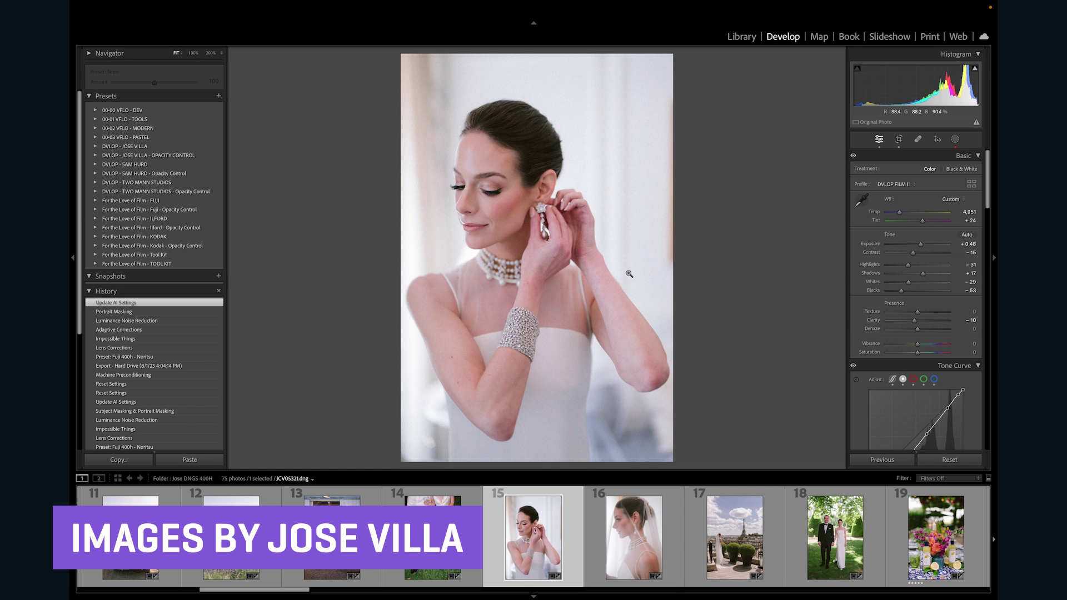
key("g")
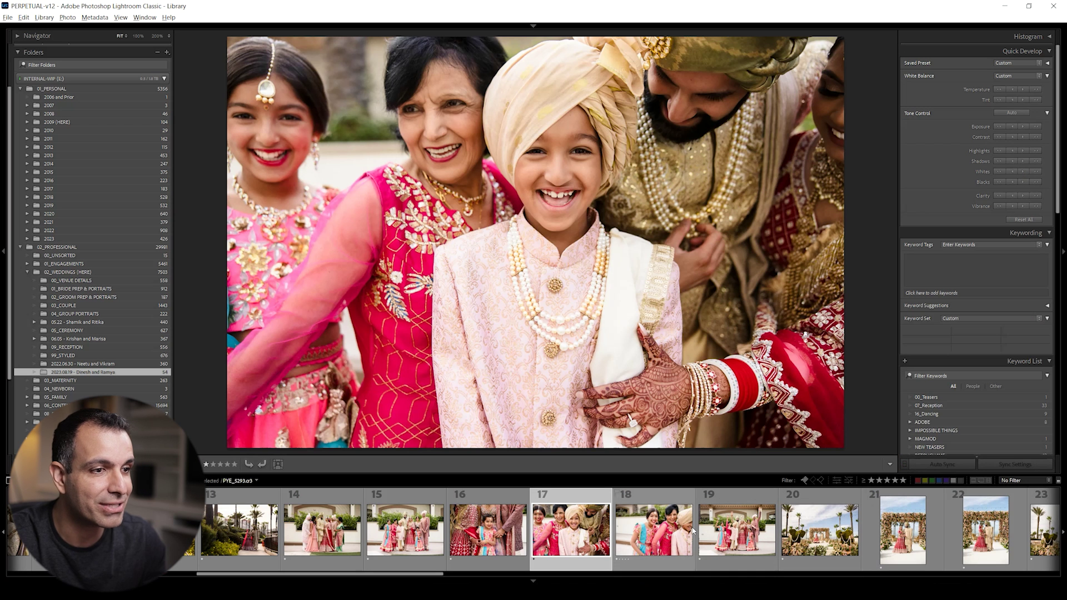
Inspect the family photo's AI masks in Develop, then move on to photos 22 and 23
key("d")
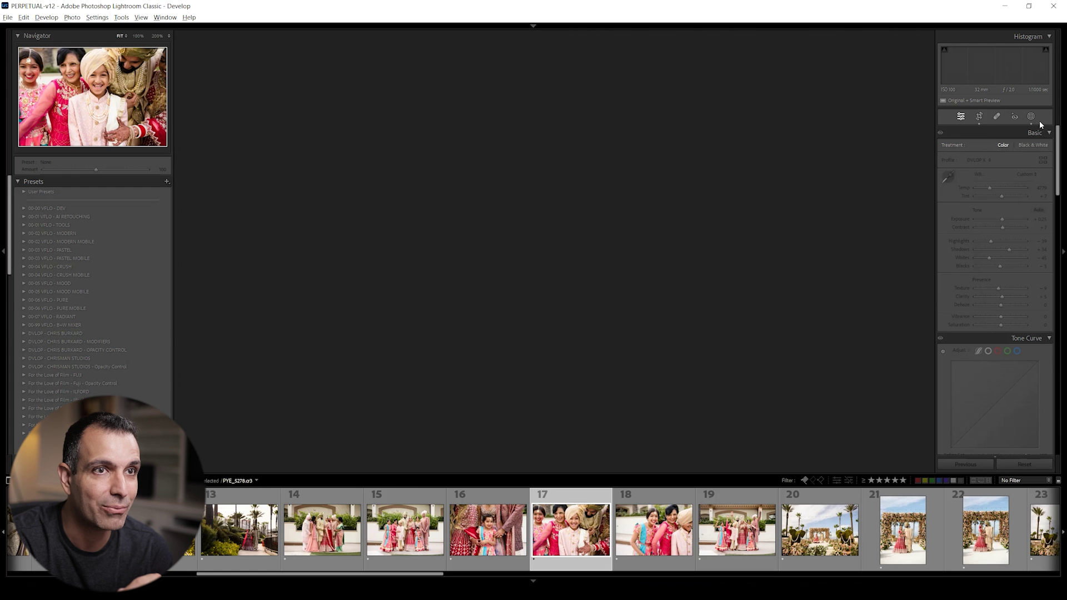
left_click(1032, 118)
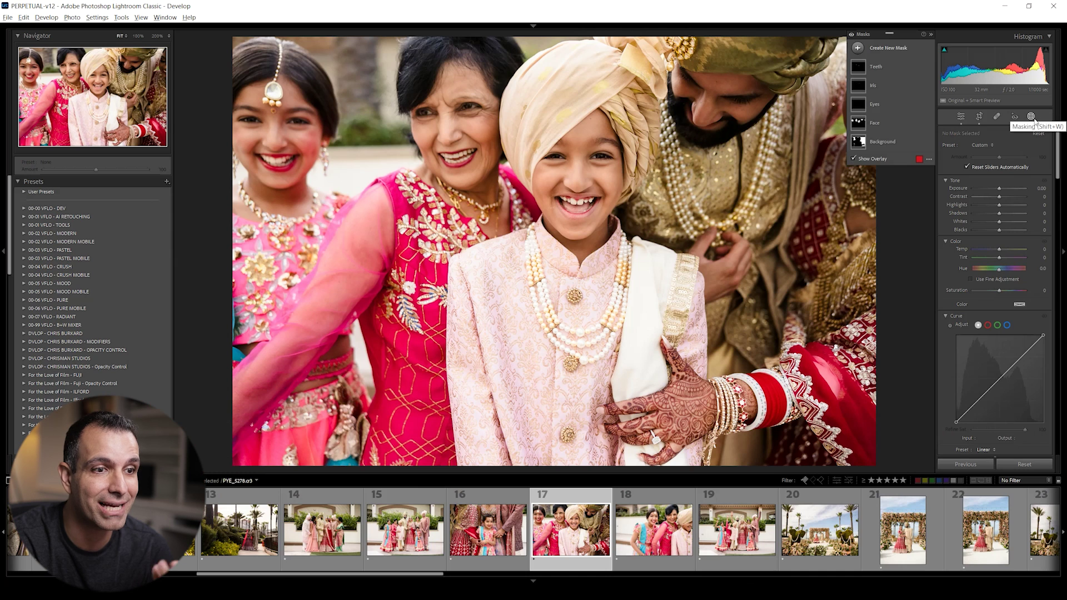
left_click(912, 233)
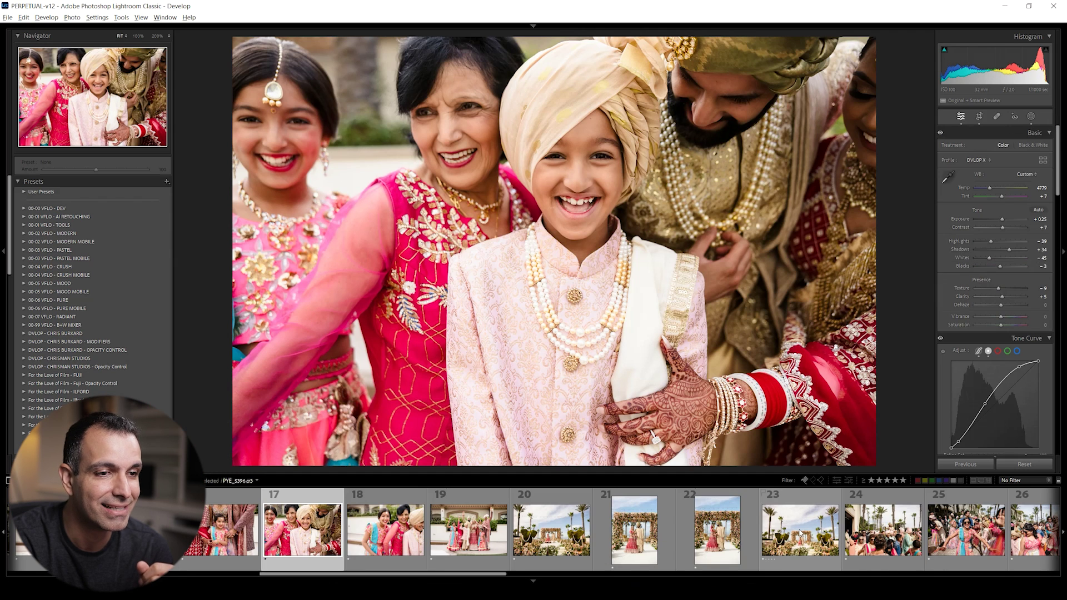
left_click(718, 533)
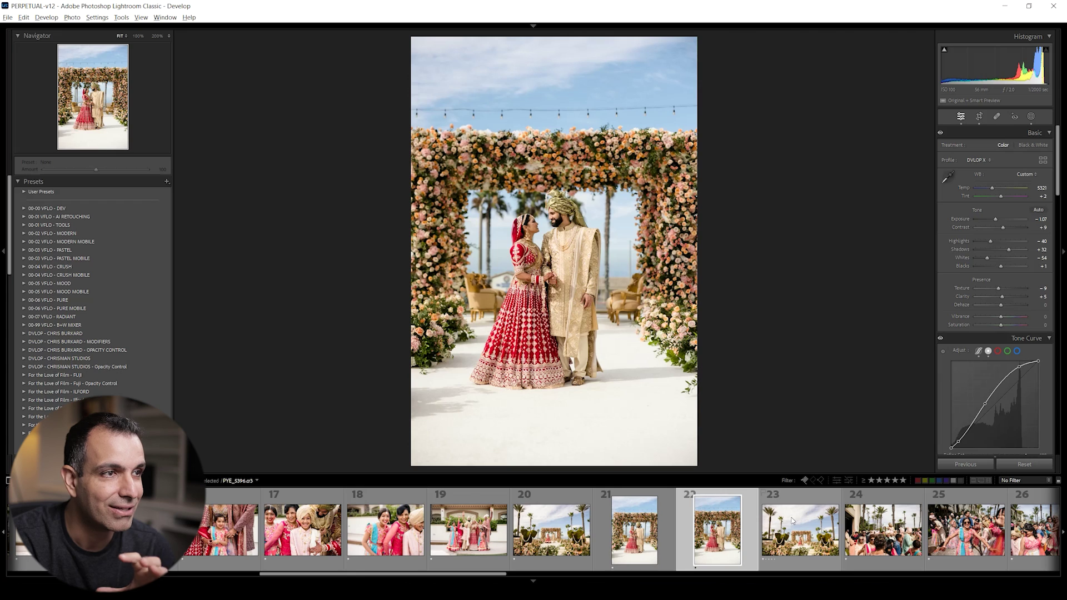
left_click(793, 520)
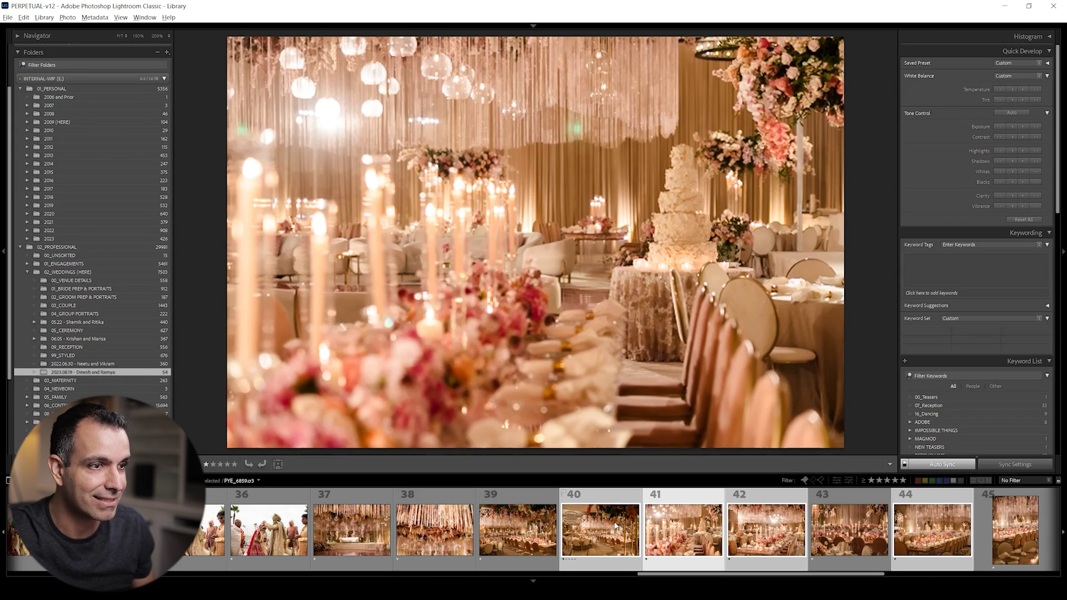
Compare four reception photos in Survey view with panels hidden, then scroll the full Grid view
key("n")
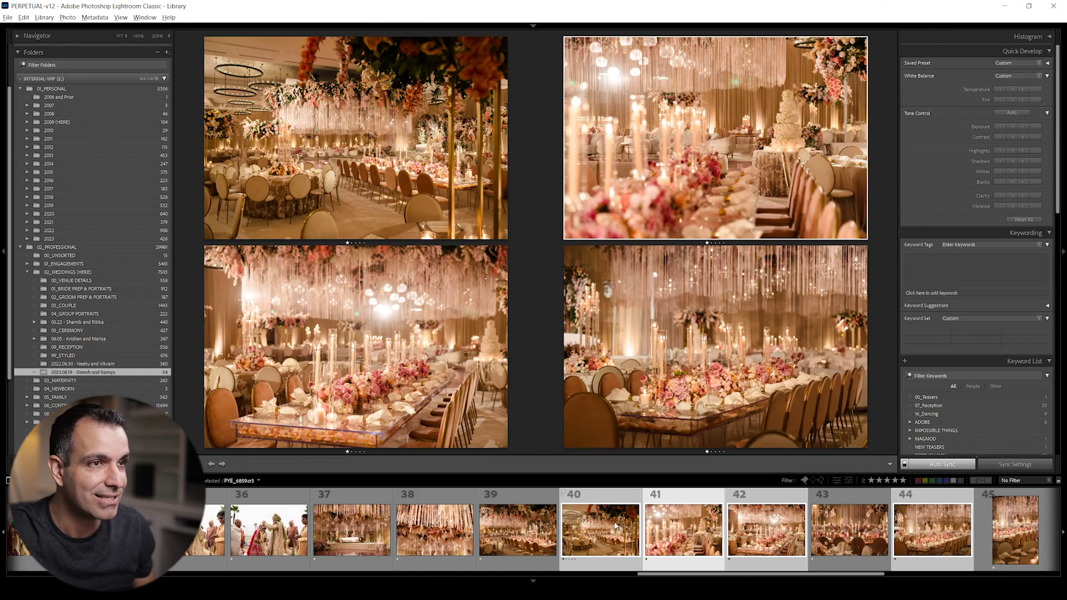
key("Tab")
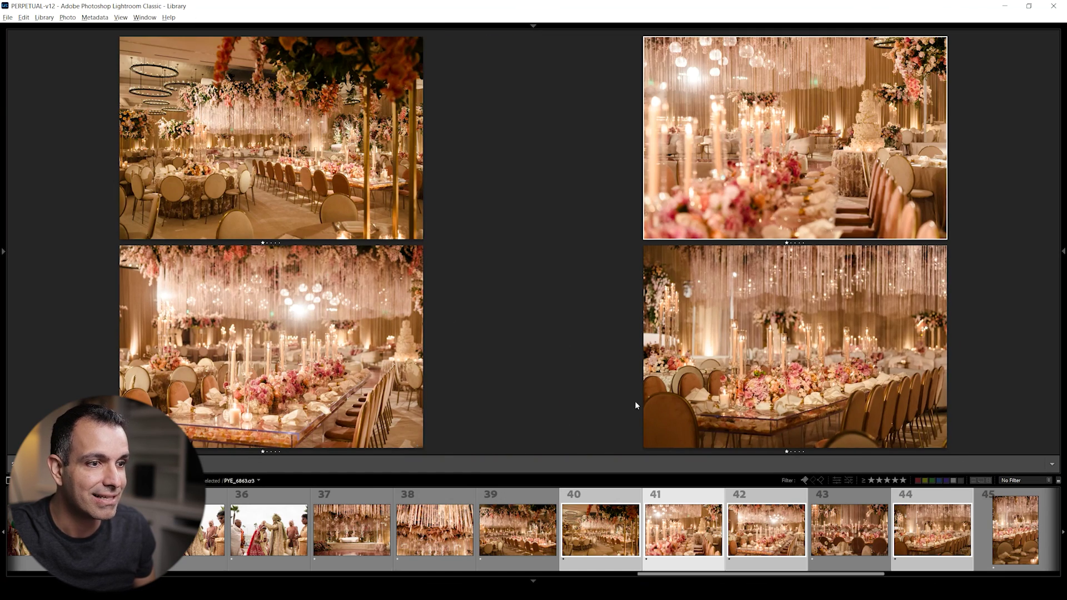
key("g")
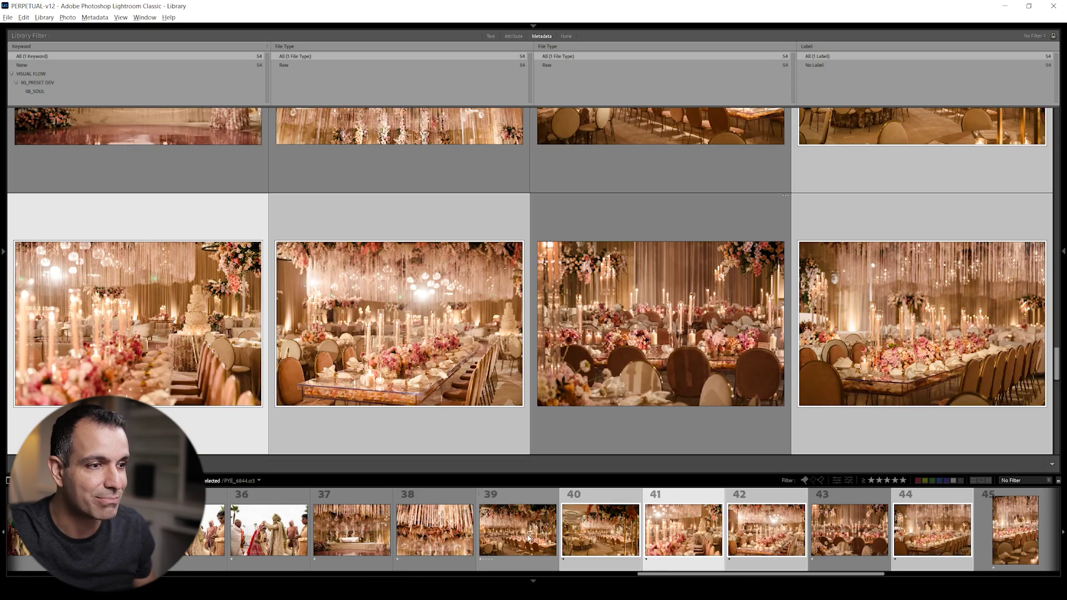
scroll(683, 341, "up", 10)
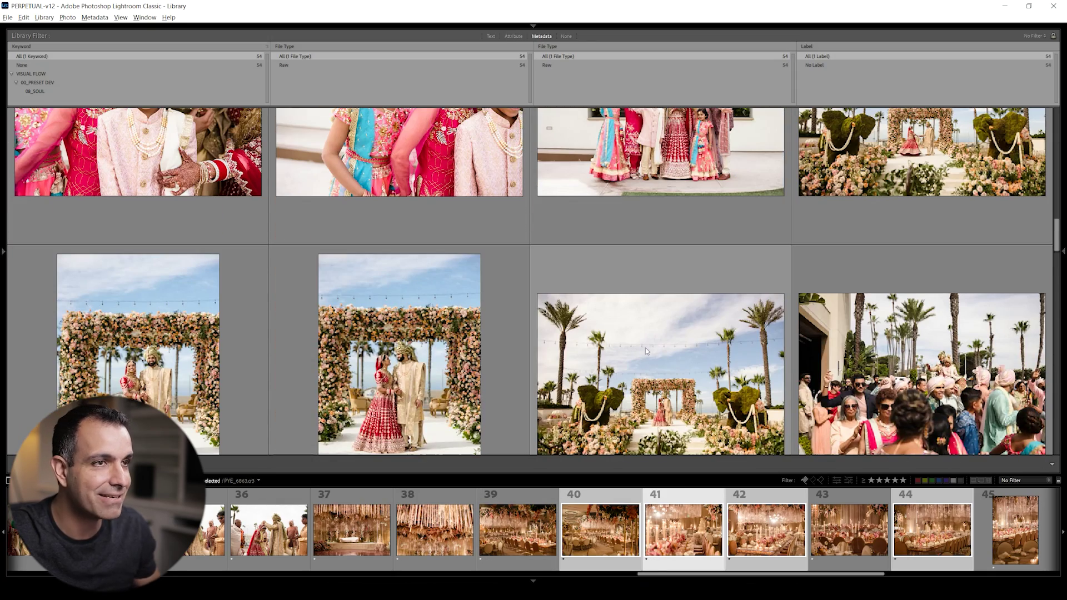
scroll(642, 344, "up", 10)
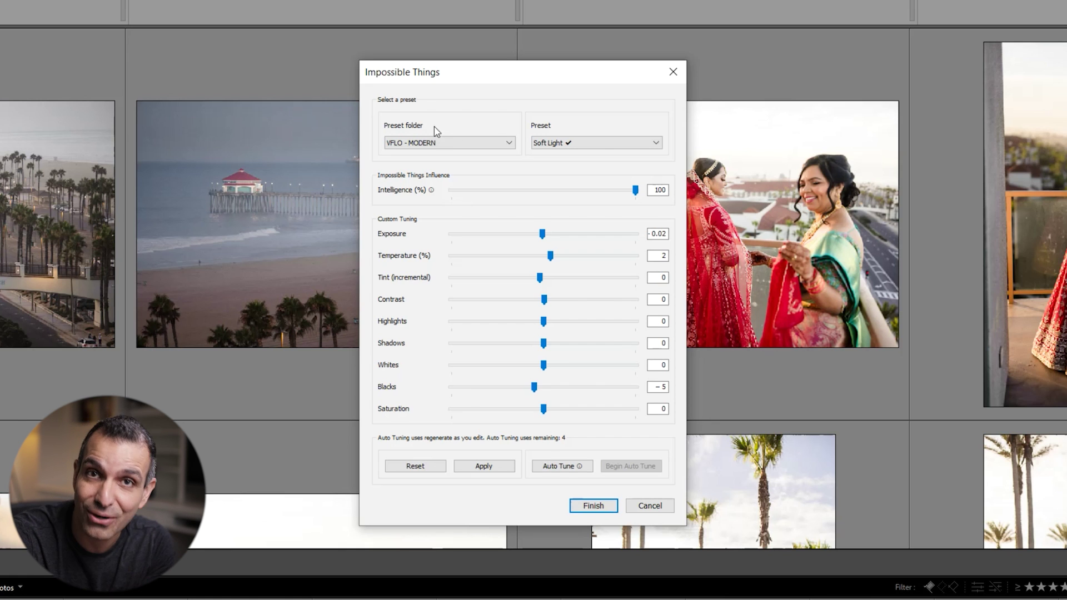
left_click(434, 144)
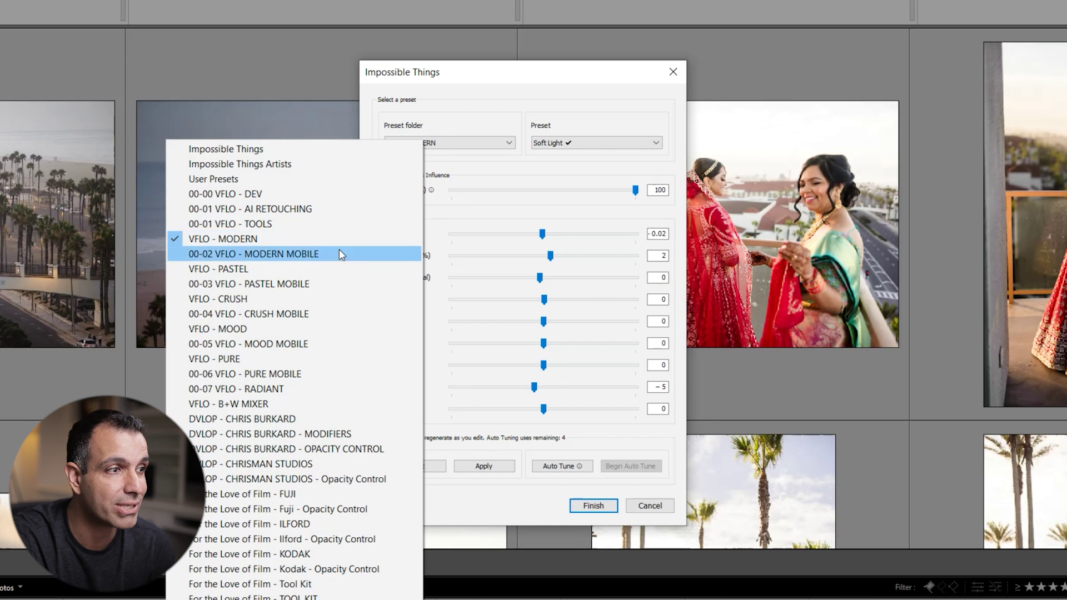
left_click(561, 145)
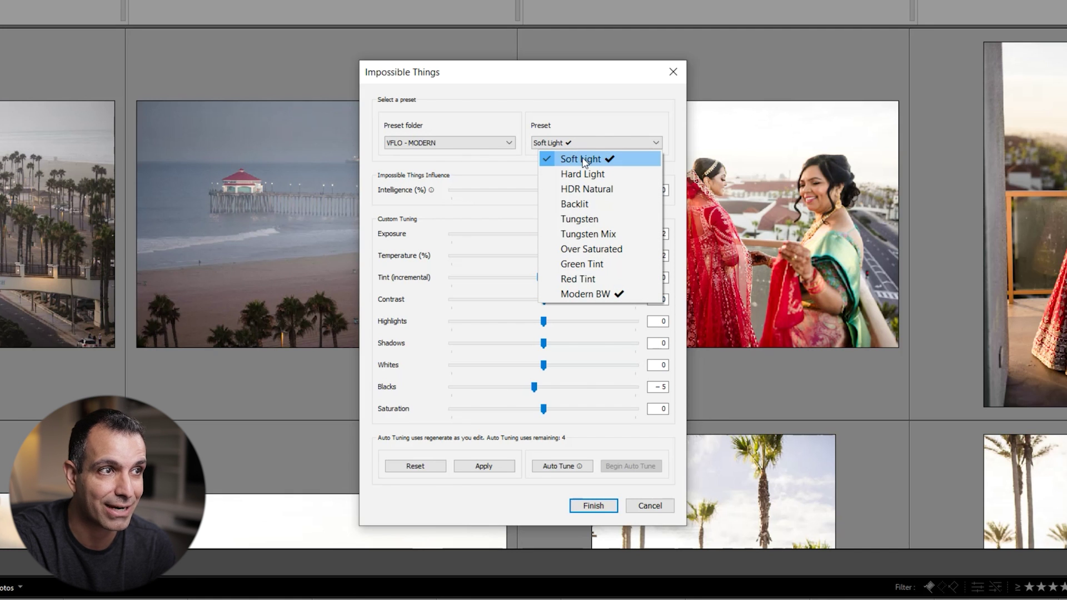
left_click(575, 143)
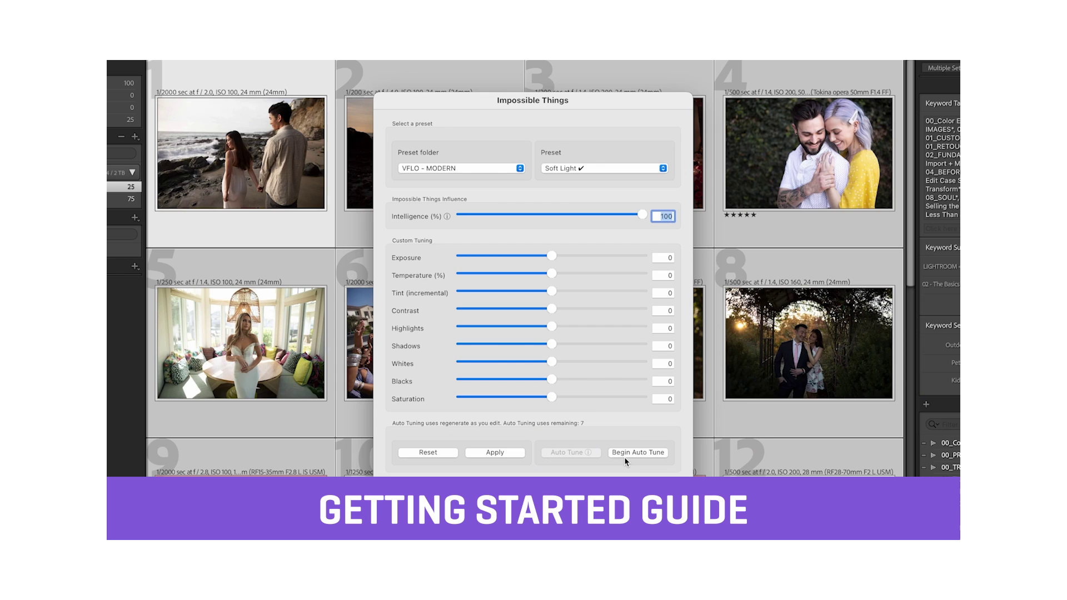
left_click(625, 456)
left_click(696, 303)
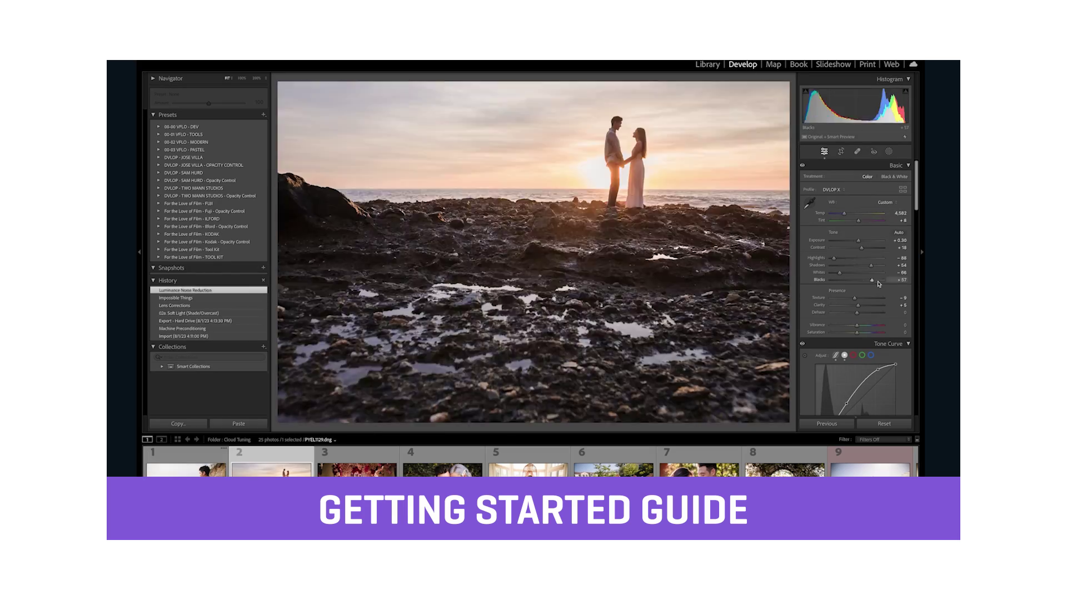
key("Right")
key("Right")
key("Right")
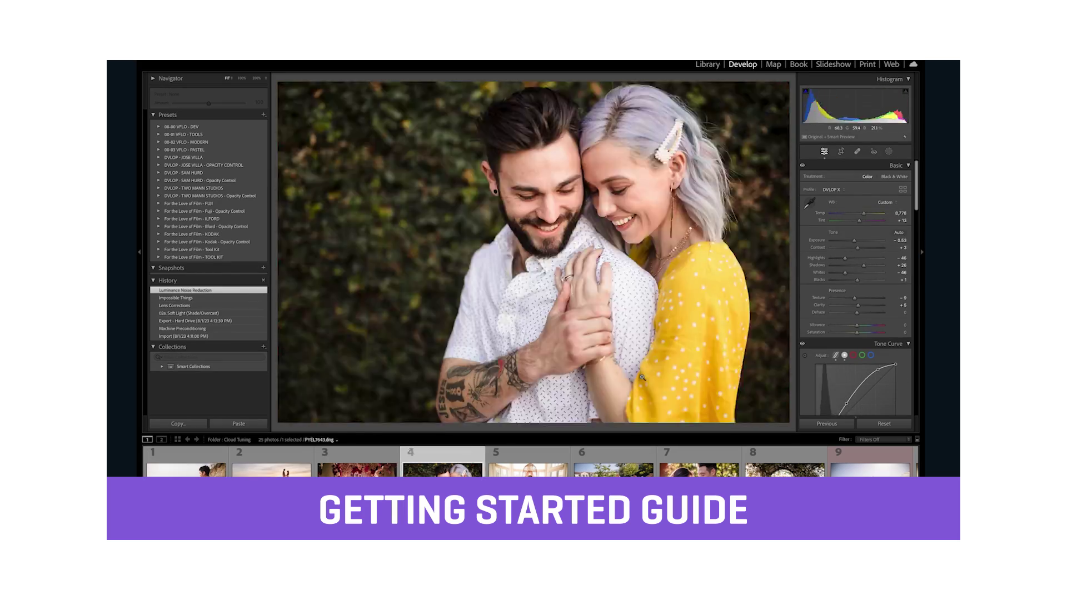
key("Right")
key("Right")
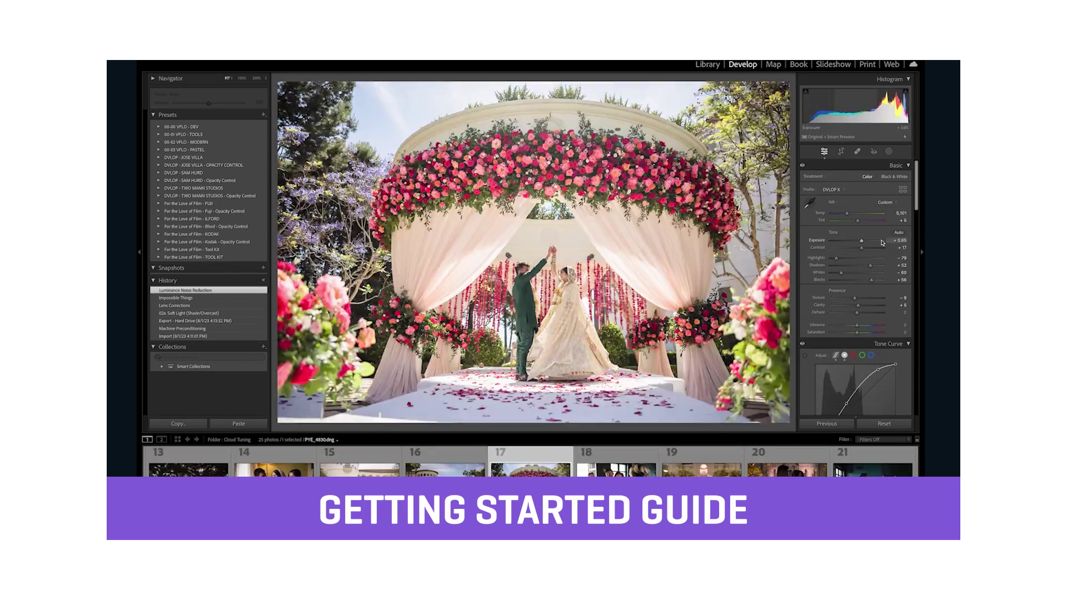